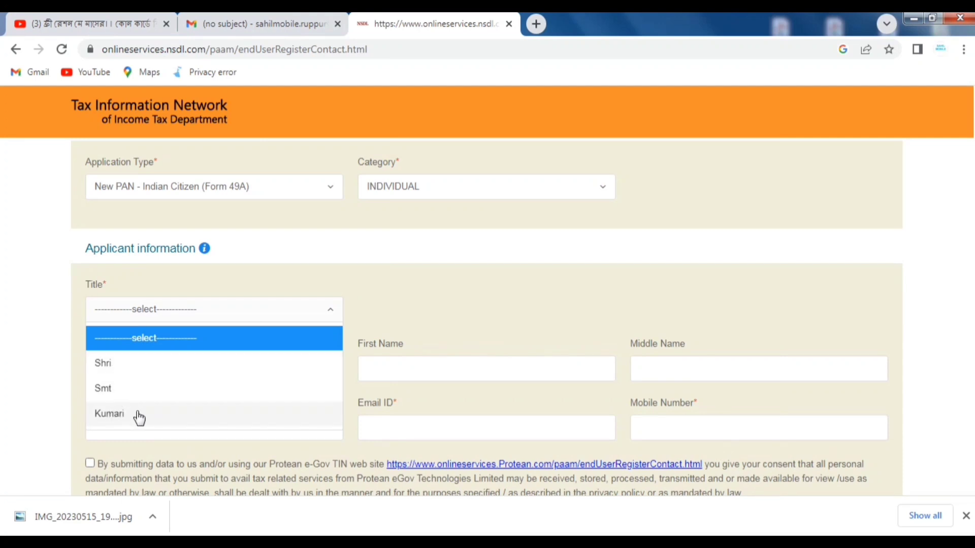
- Set the title to Shri and enter the applicant's surname and first name
{"action": "left_click", "coordinate": [111, 372]}
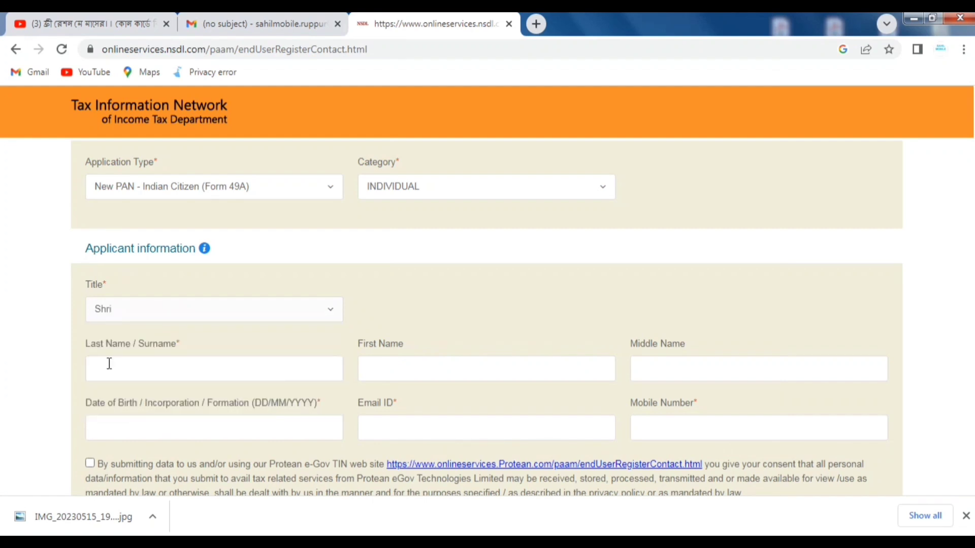
{"action": "left_click", "coordinate": [135, 372]}
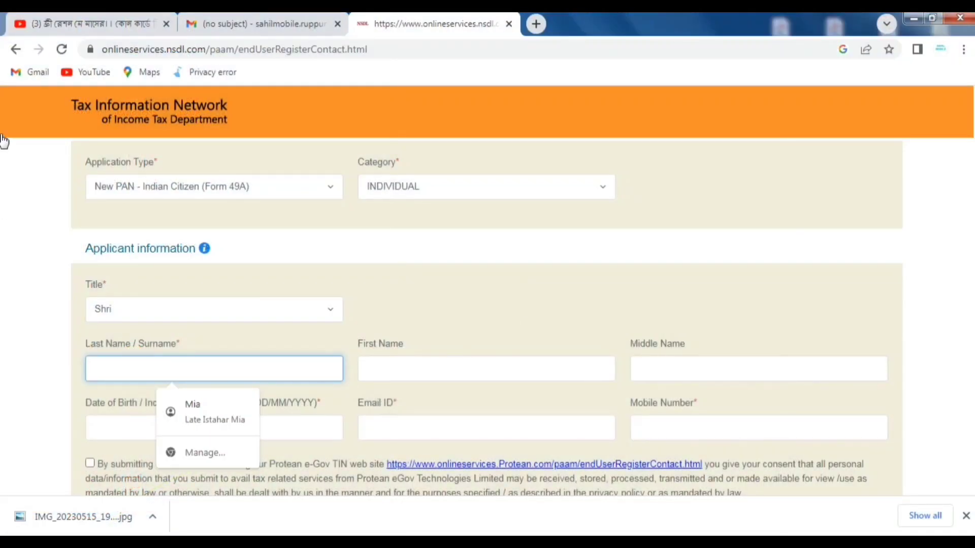
{"action": "left_click", "coordinate": [69, 370]}
{"action": "left_click", "coordinate": [100, 366]}
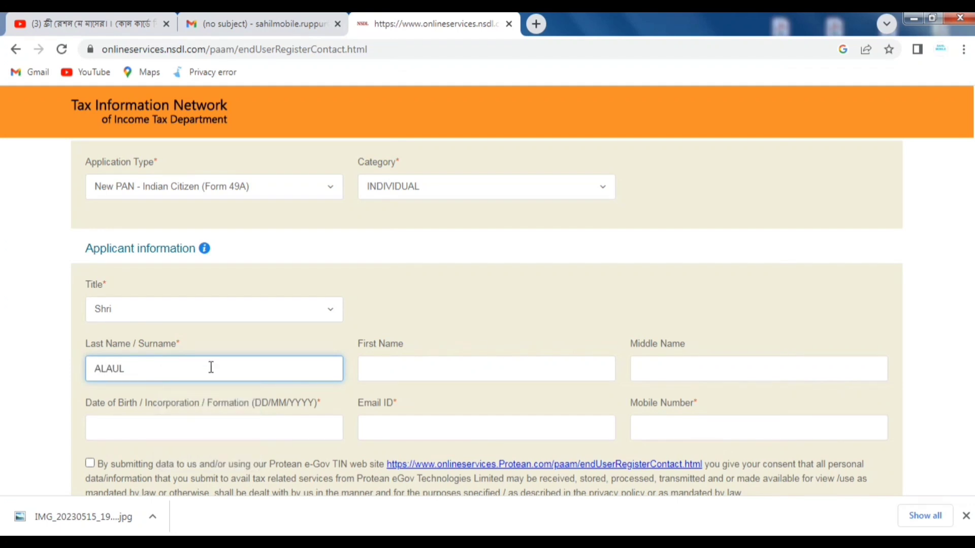
{"action": "left_click", "coordinate": [390, 376]}
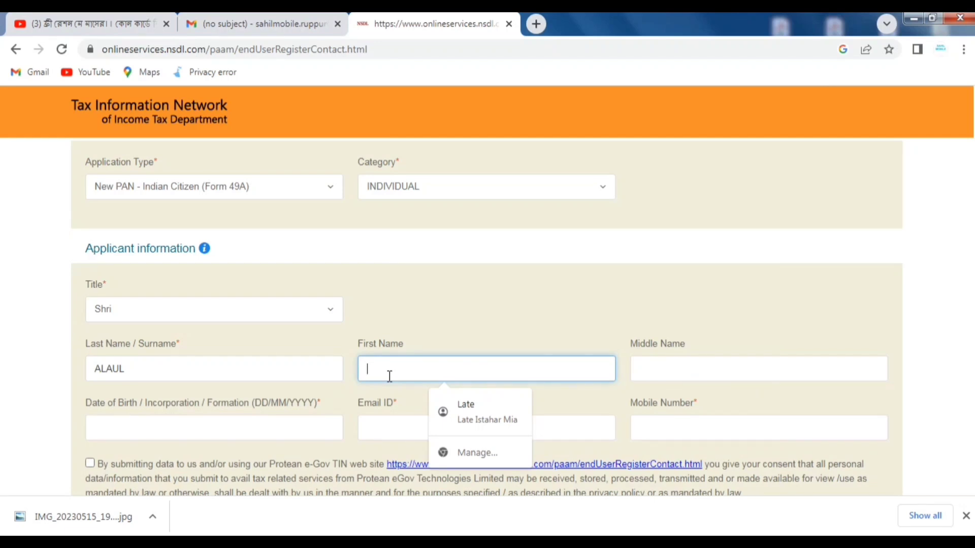
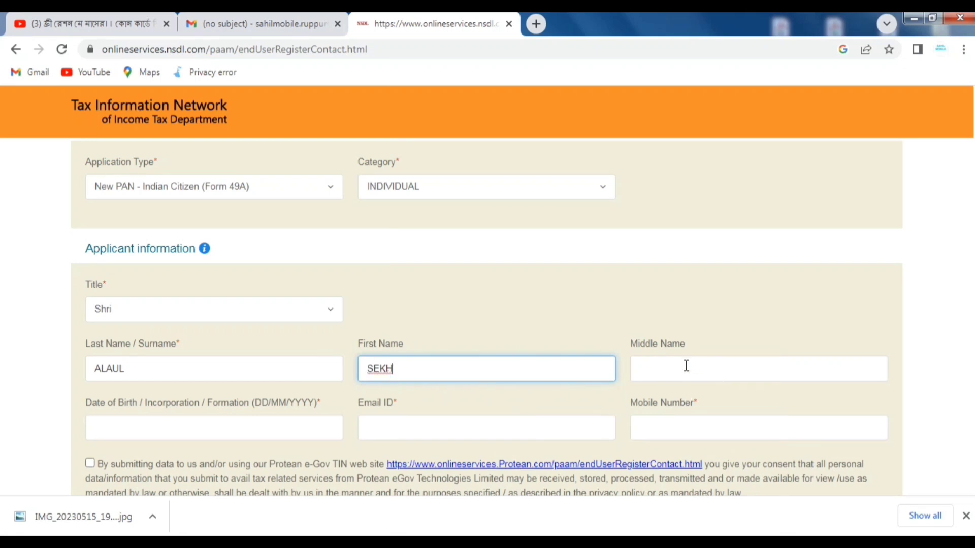
{"action": "left_click", "coordinate": [171, 423]}
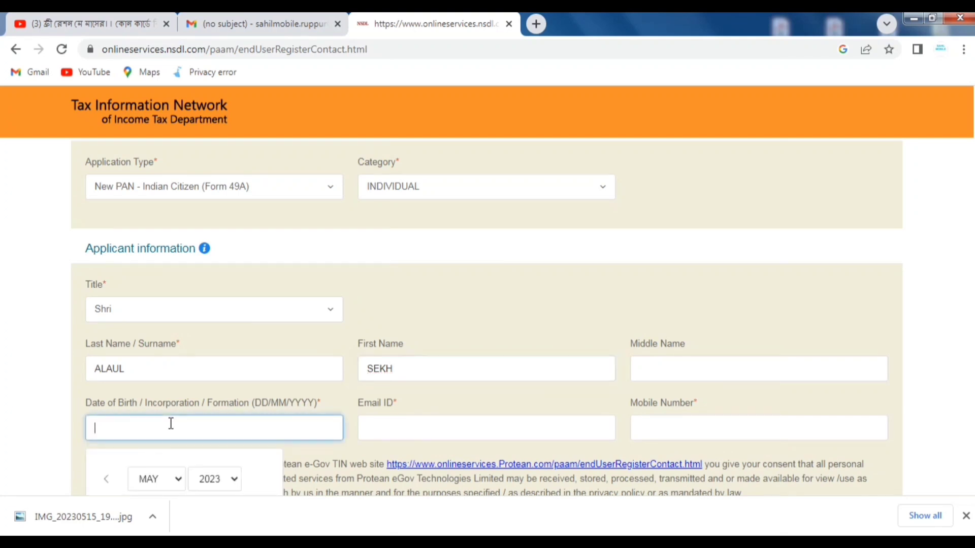
{"action": "left_click", "coordinate": [216, 480]}
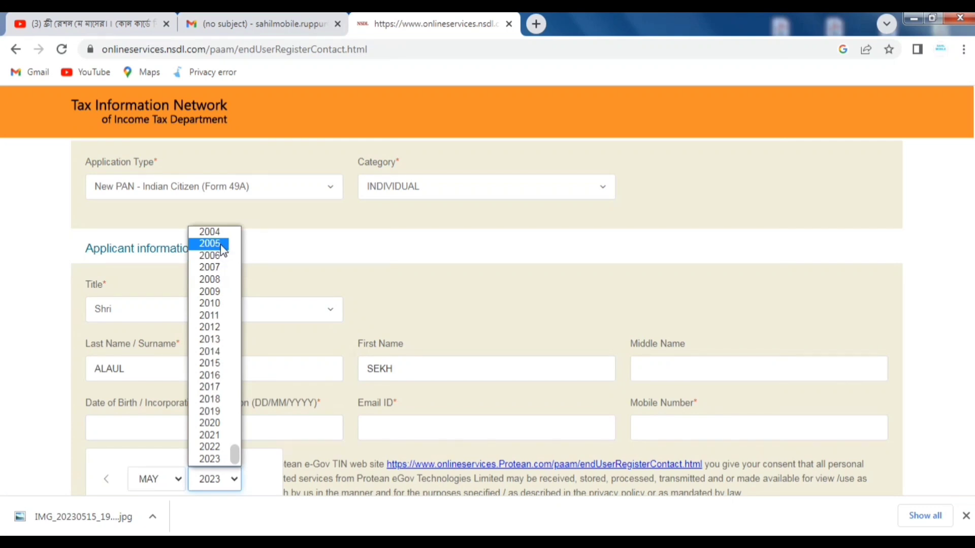
{"action": "scroll", "coordinate": [224, 249], "scroll_direction": "up", "scroll_amount": 3}
{"action": "left_click", "coordinate": [215, 350]}
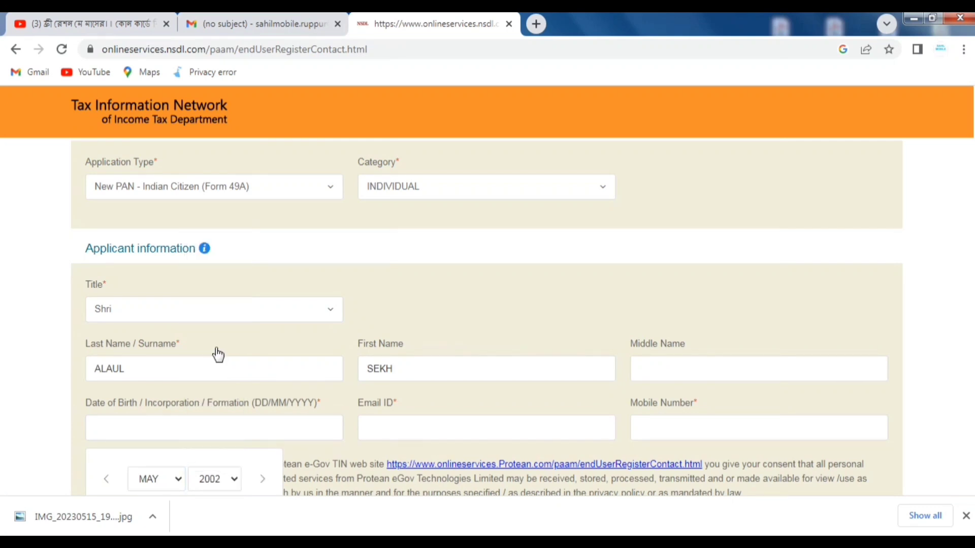
{"action": "scroll", "coordinate": [218, 354], "scroll_direction": "down", "scroll_amount": 1}
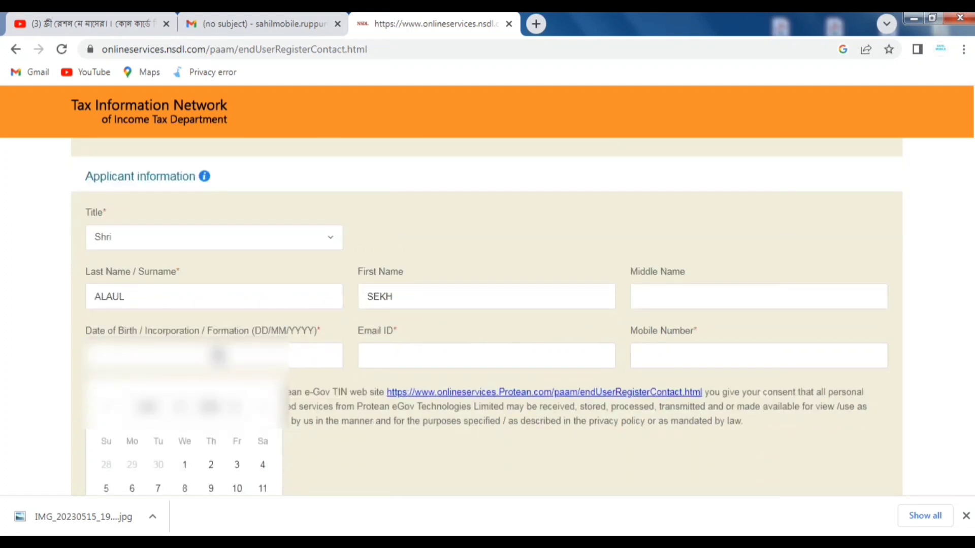
{"action": "left_click", "coordinate": [966, 516]}
{"action": "left_click", "coordinate": [147, 406]}
{"action": "left_click", "coordinate": [152, 398]}
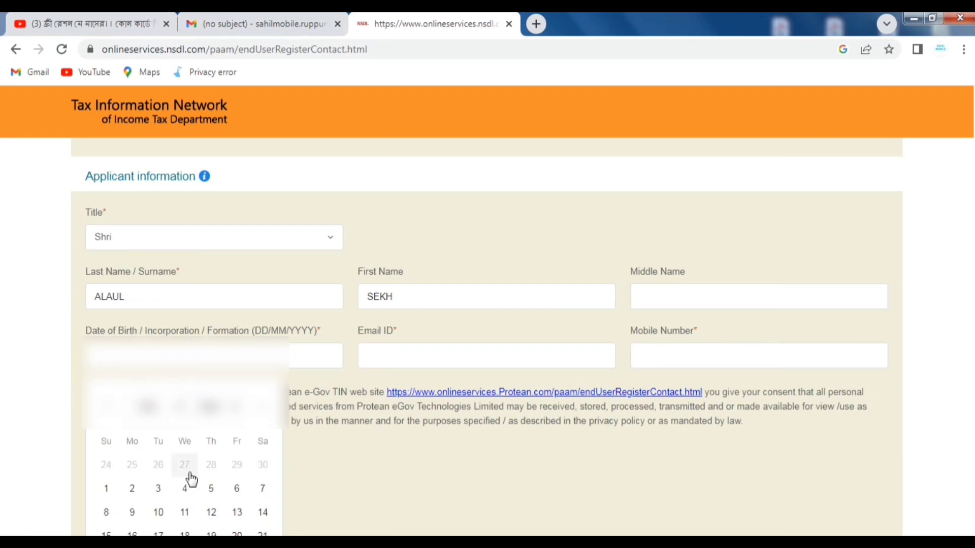
{"action": "left_click", "coordinate": [211, 514]}
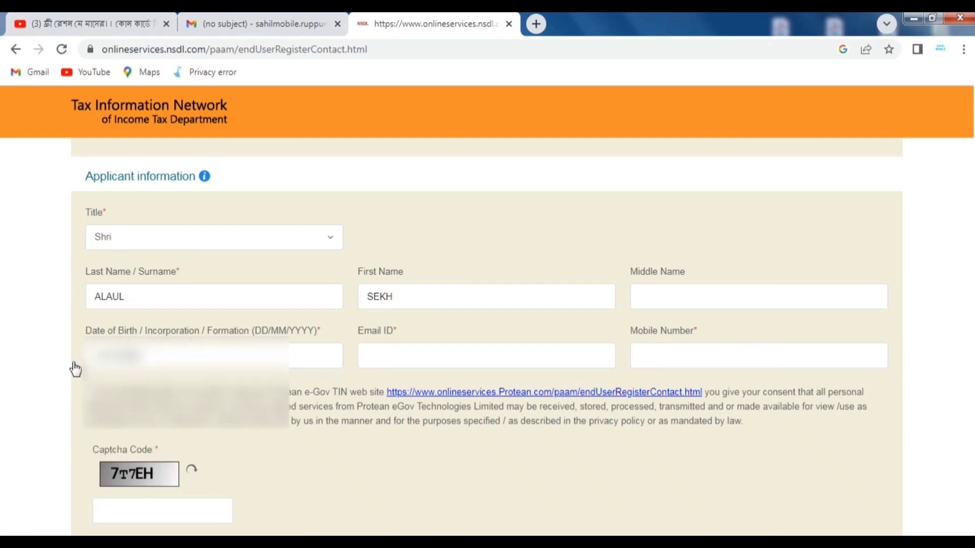
{"action": "left_click", "coordinate": [379, 359]}
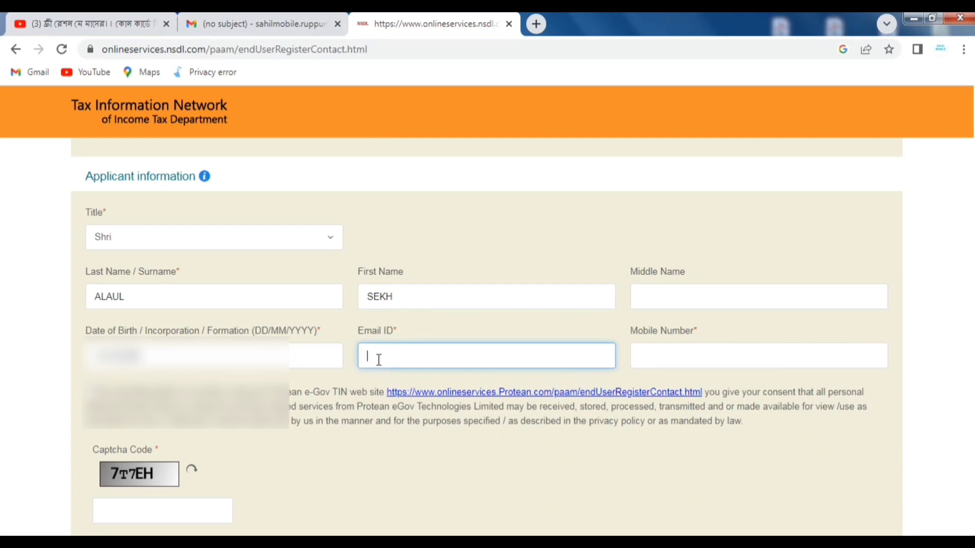
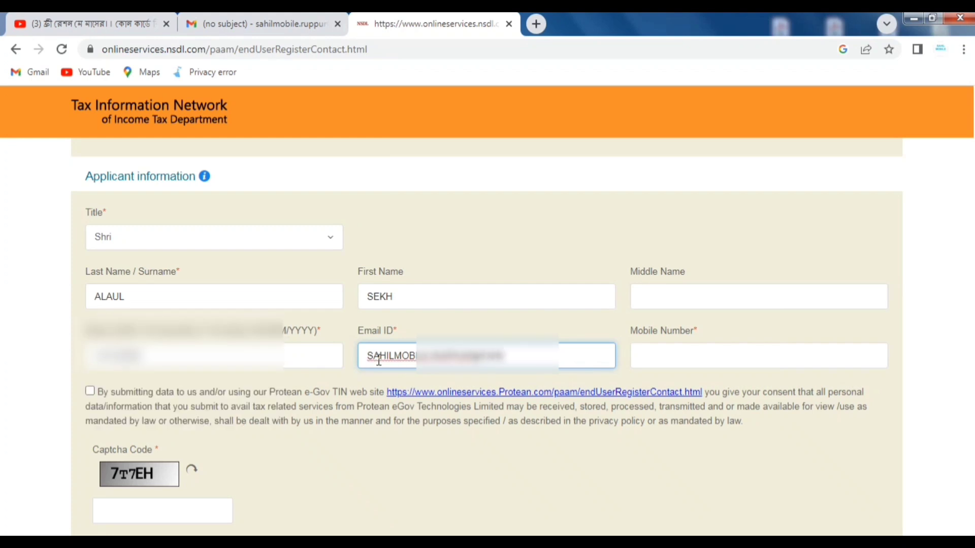
- Enter the applicant's email address and mobile number
{"action": "left_click", "coordinate": [639, 357]}
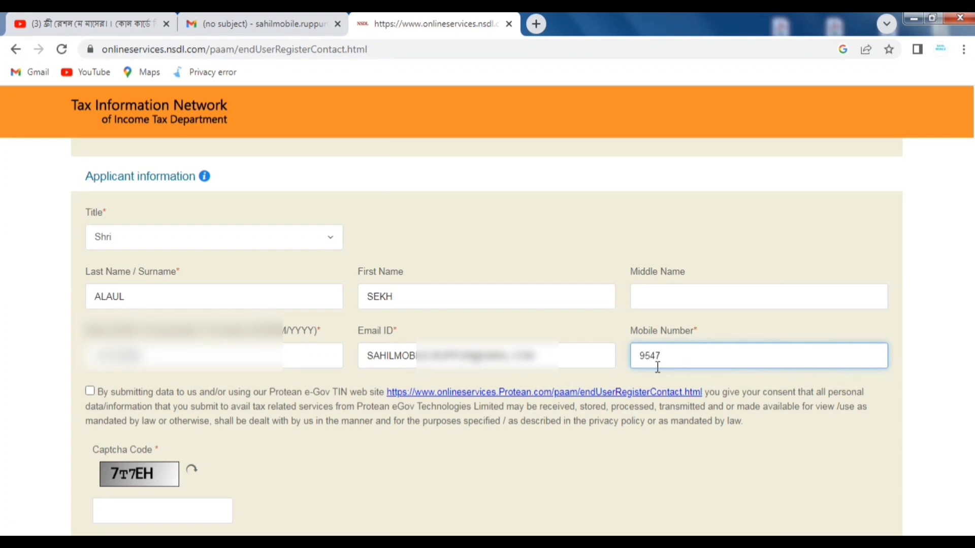
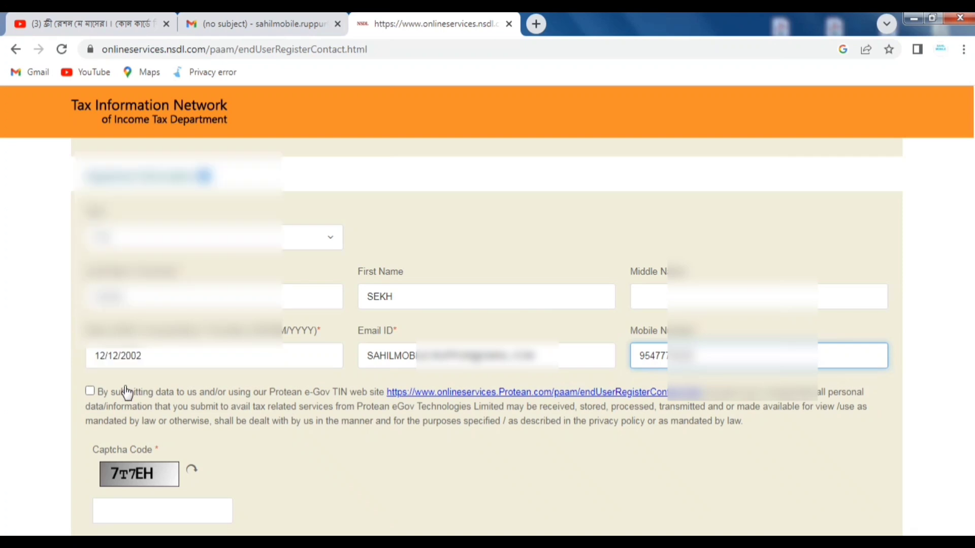
- Accept the data sharing consent, enter the captcha code and submit the registration
{"action": "left_click", "coordinate": [91, 392]}
{"action": "scroll", "coordinate": [261, 398], "scroll_direction": "down", "scroll_amount": 3}
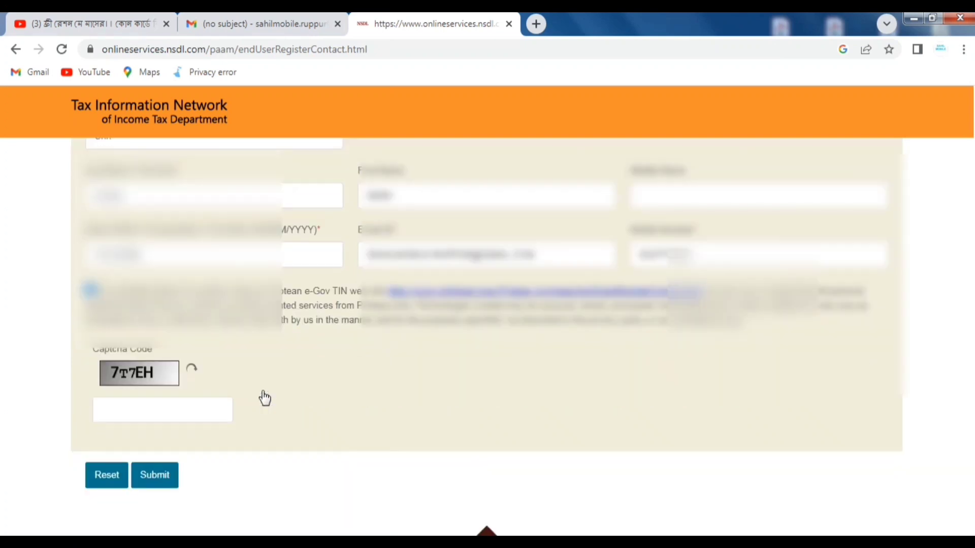
{"action": "left_click", "coordinate": [134, 370]}
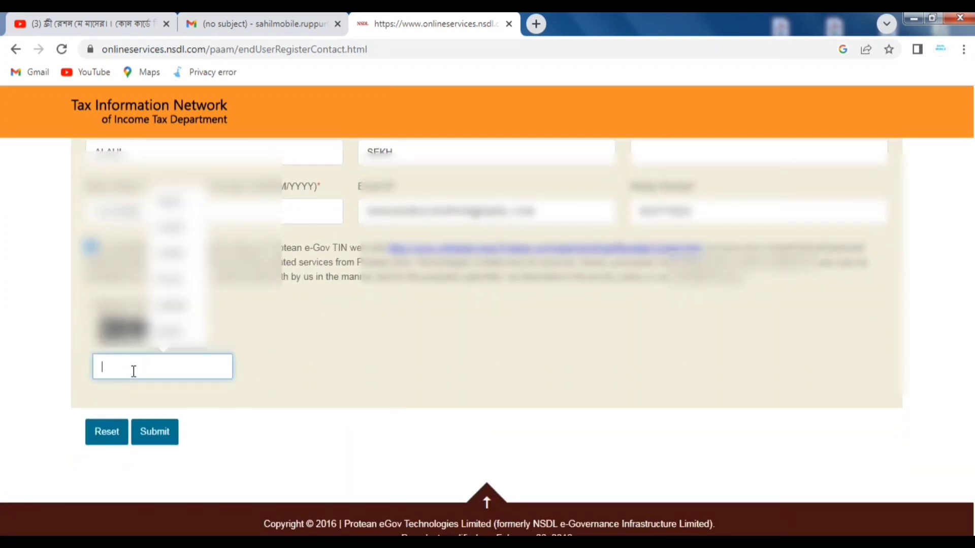
{"action": "type", "text": "7"}
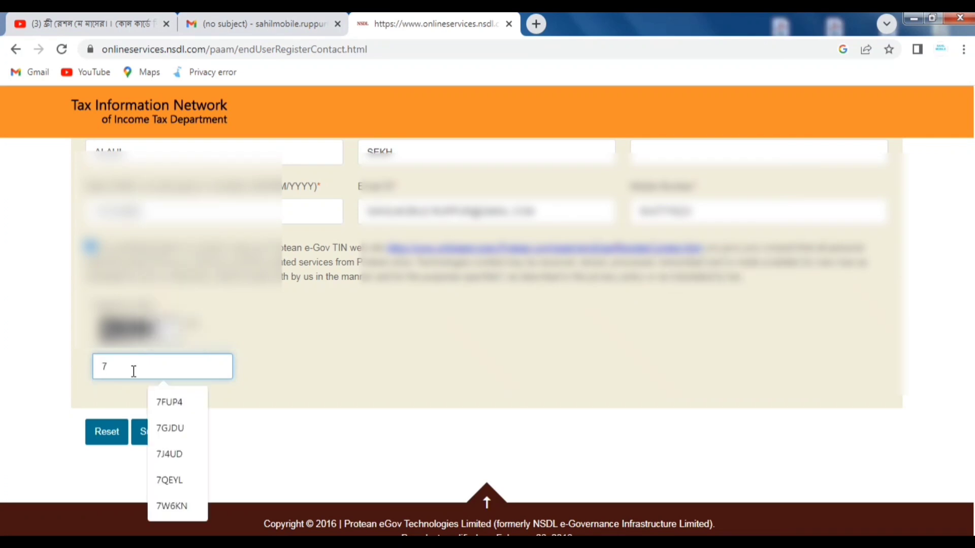
{"action": "type", "text": "T7"}
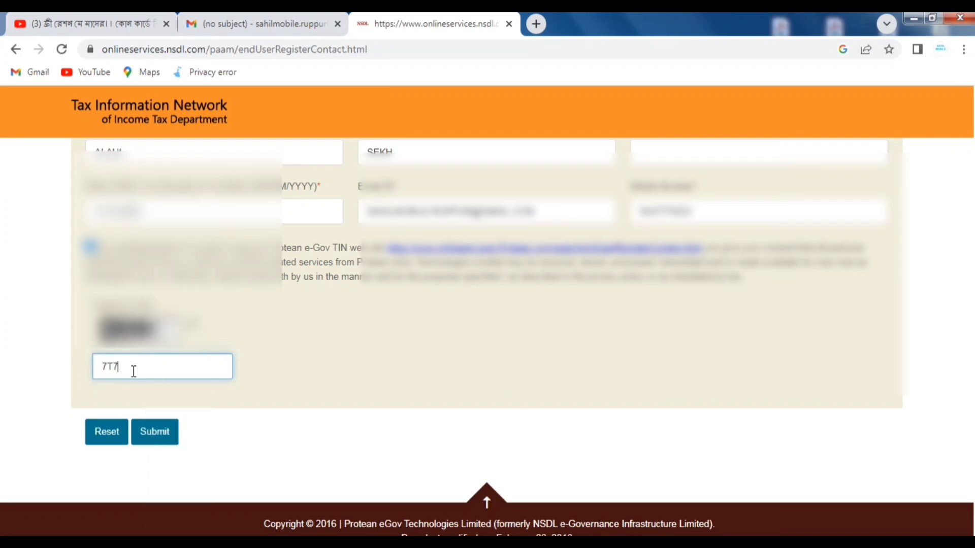
{"action": "type", "text": "EH"}
{"action": "left_click", "coordinate": [161, 431]}
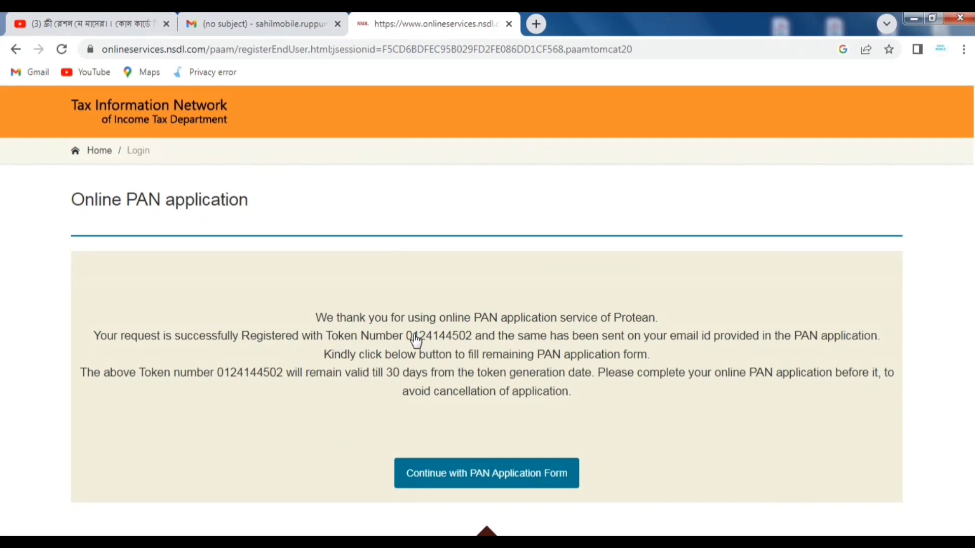
- Copy the issued token number and continue to the full PAN application form
{"action": "left_click_drag", "start_coordinate": [404, 340], "coordinate": [481, 351]}
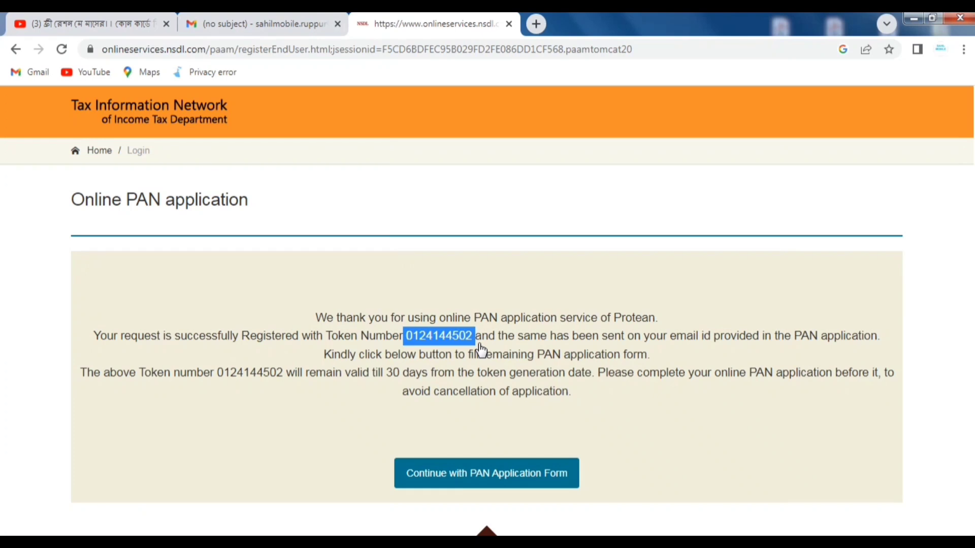
{"action": "left_click", "coordinate": [500, 474]}
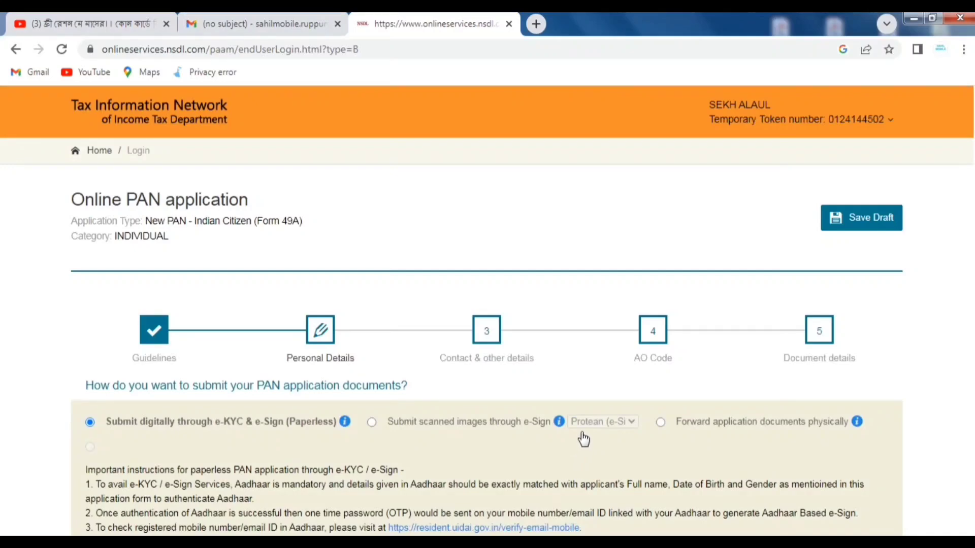
- Choose 'Submit scanned images through e-Sign' and review the physical PAN card fees
{"action": "scroll", "coordinate": [584, 439], "scroll_direction": "down", "scroll_amount": 3}
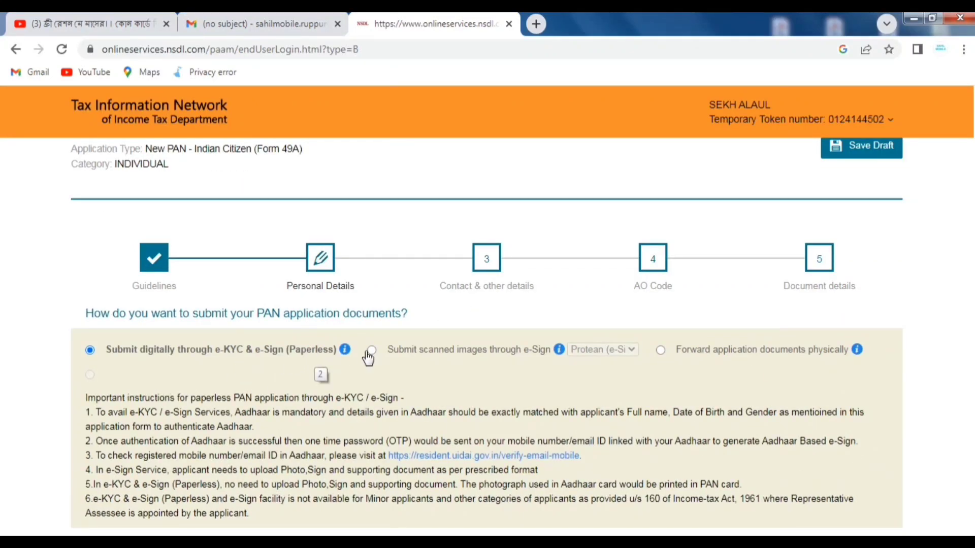
{"action": "left_click", "coordinate": [477, 358]}
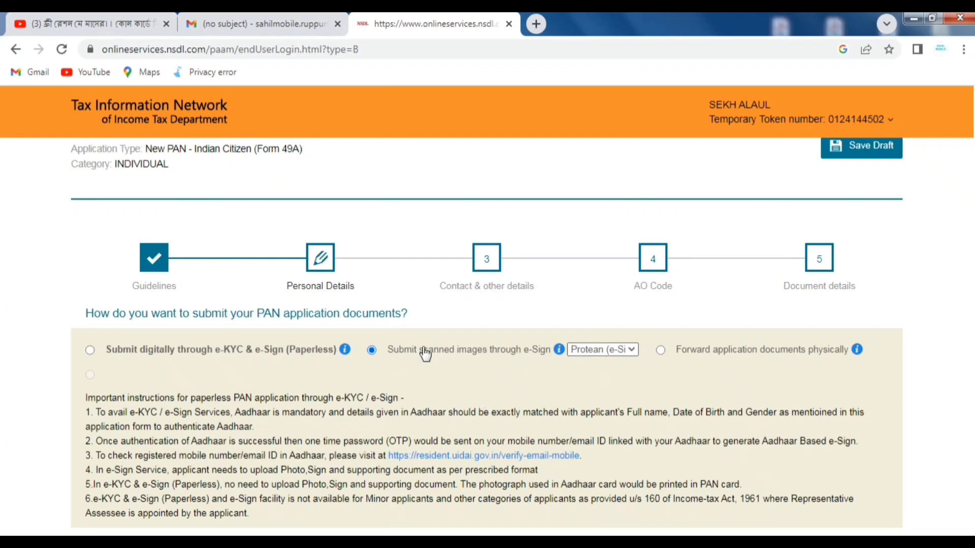
{"action": "scroll", "coordinate": [508, 357], "scroll_direction": "down", "scroll_amount": 6}
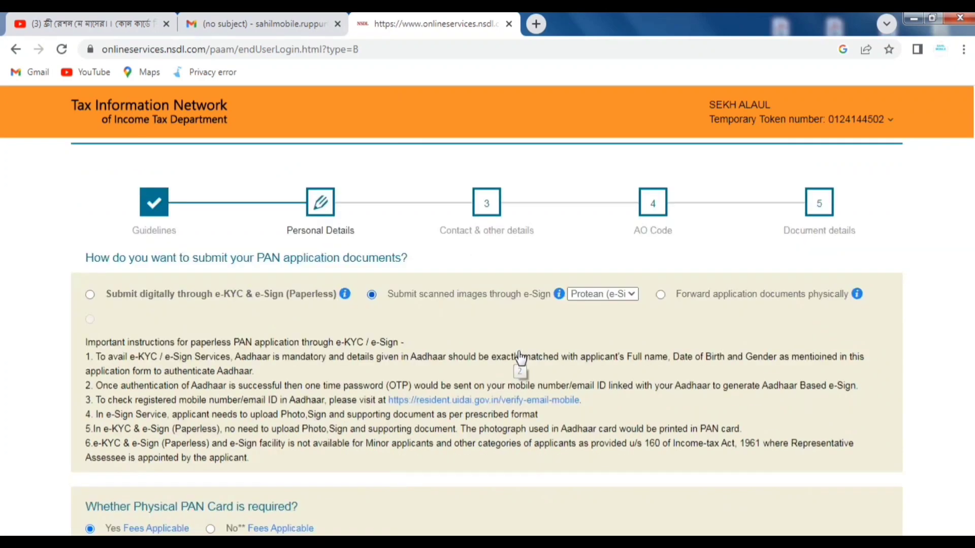
{"action": "scroll", "coordinate": [521, 358], "scroll_direction": "down", "scroll_amount": 1}
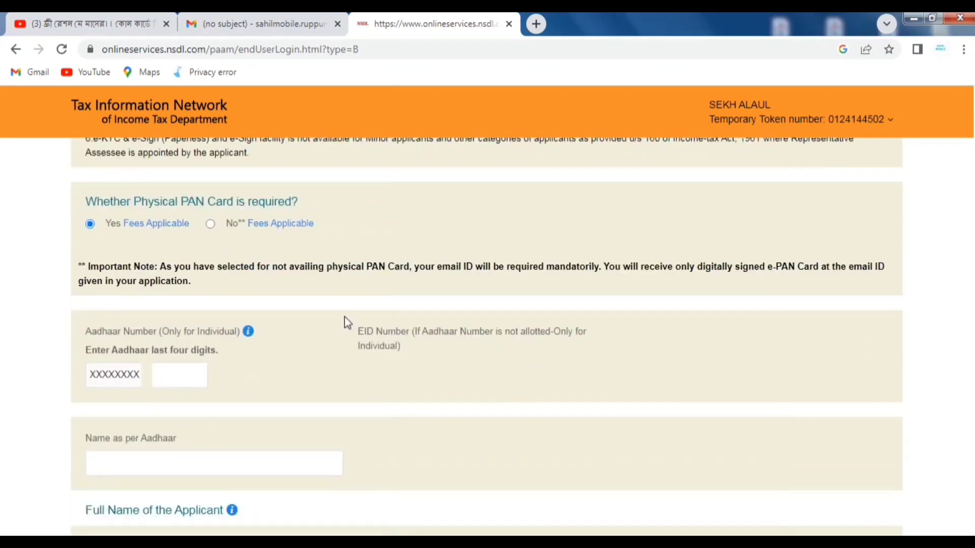
{"action": "mouse_move", "coordinate": [143, 223]}
{"action": "mouse_move", "coordinate": [103, 225]}
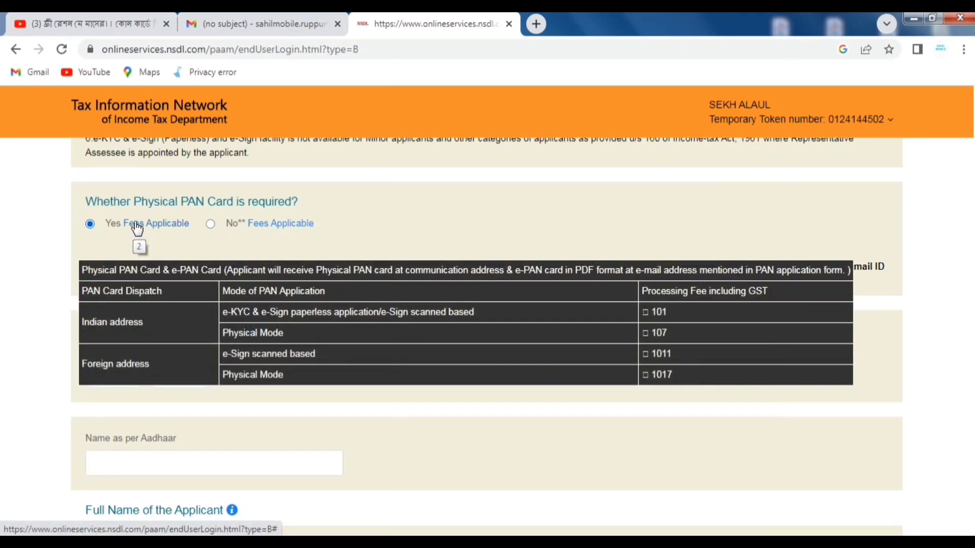
- Enter the last four digits of the applicant's Aadhaar number
{"action": "left_click", "coordinate": [179, 372]}
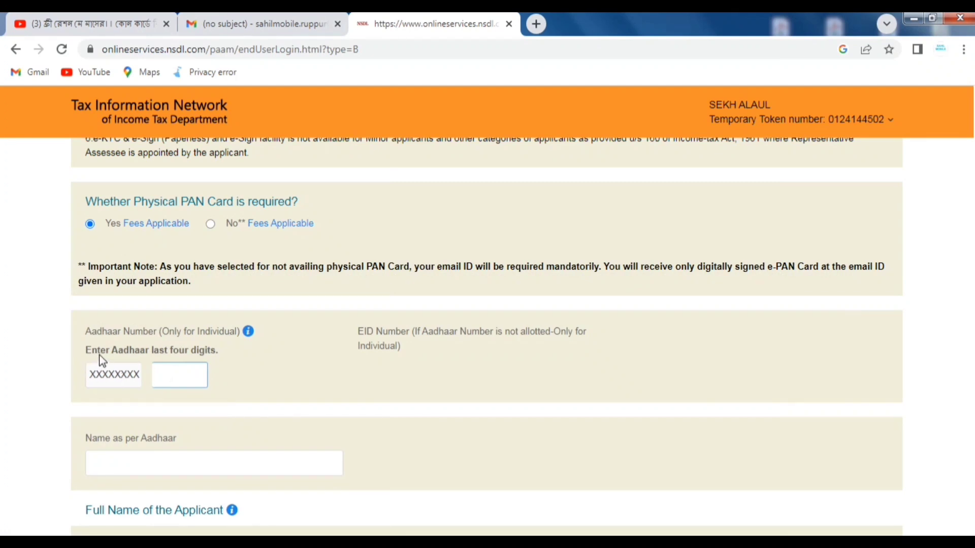
{"action": "left_click_drag", "start_coordinate": [151, 351], "coordinate": [217, 356]}
{"action": "left_click", "coordinate": [178, 373]}
{"action": "type", "text": "1234"}
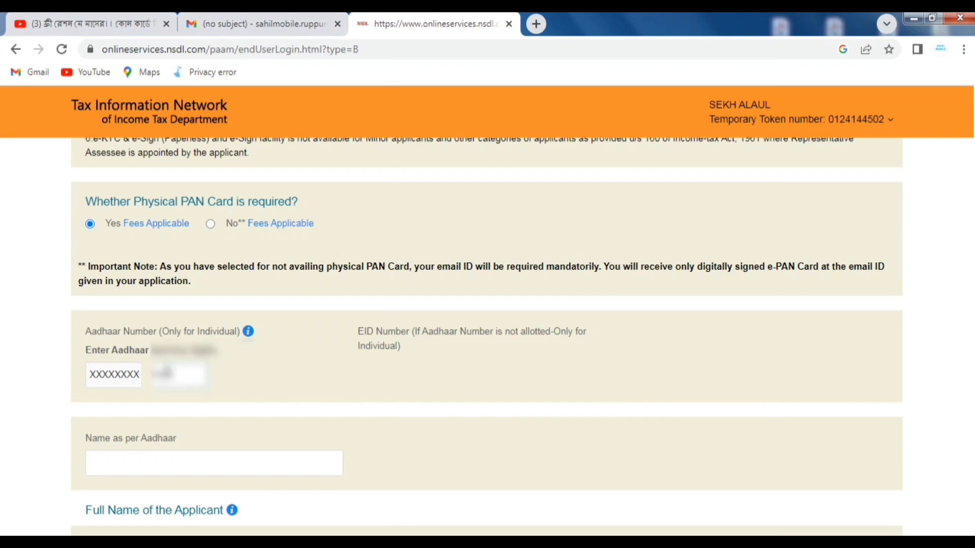
- Enter the applicant's name exactly as per Aadhaar
{"action": "scroll", "coordinate": [181, 386], "scroll_direction": "down", "scroll_amount": 1}
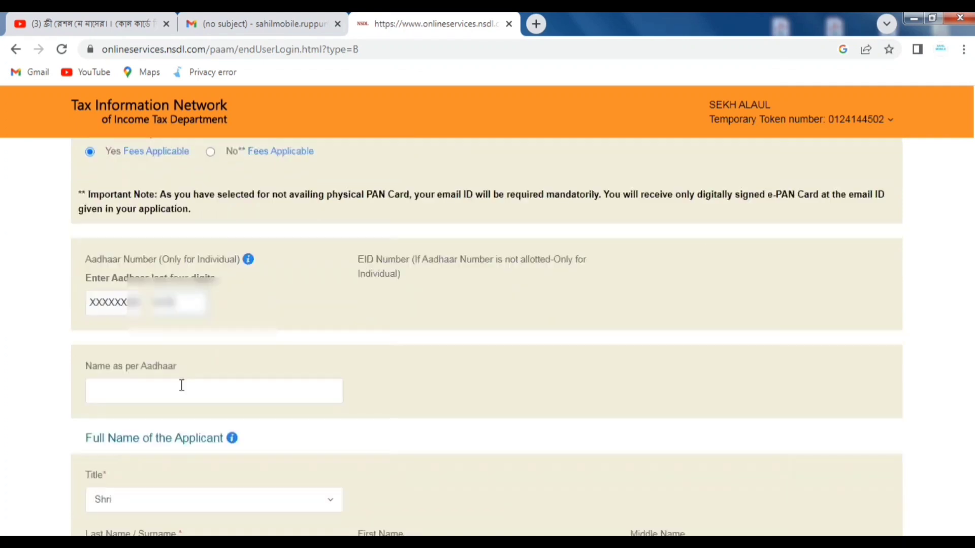
{"action": "left_click", "coordinate": [139, 395]}
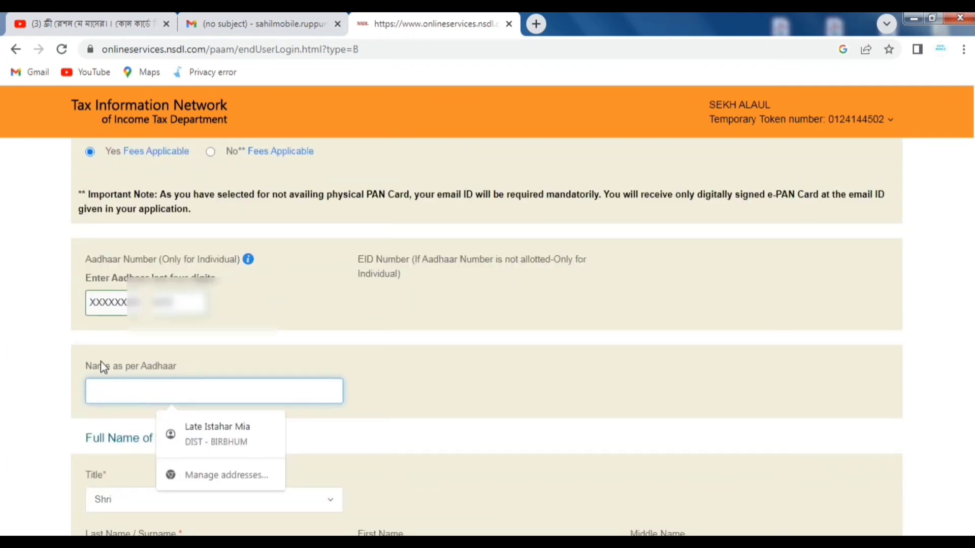
{"action": "left_click_drag", "start_coordinate": [87, 372], "coordinate": [180, 381]}
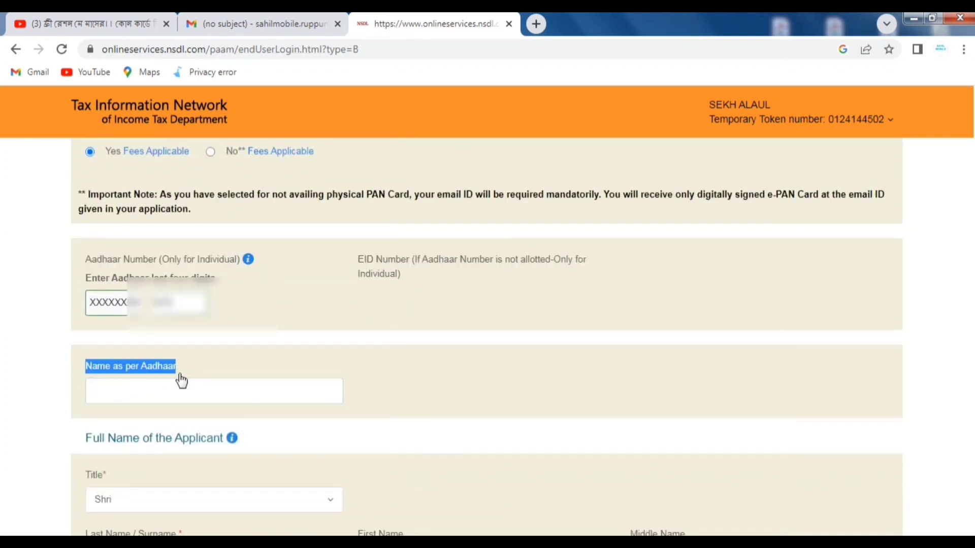
{"action": "left_click", "coordinate": [112, 391]}
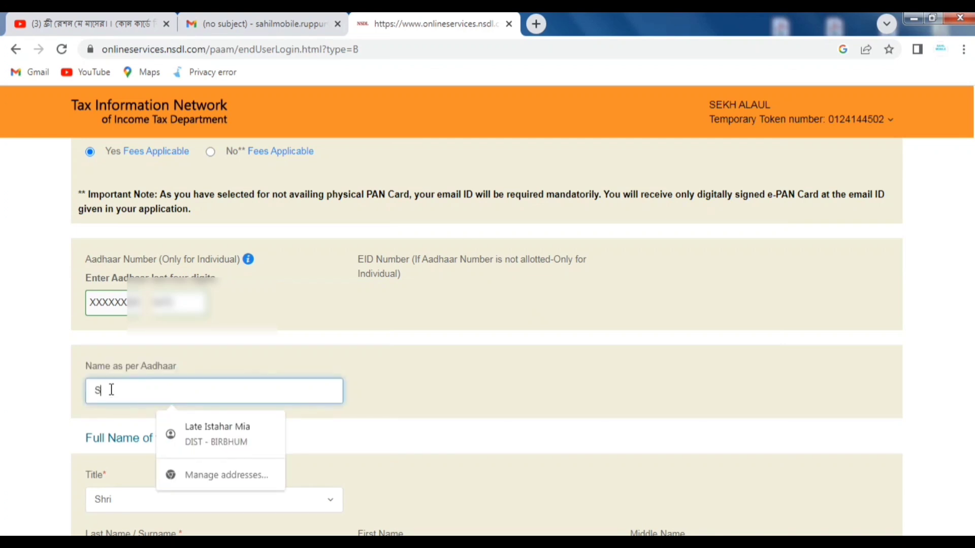
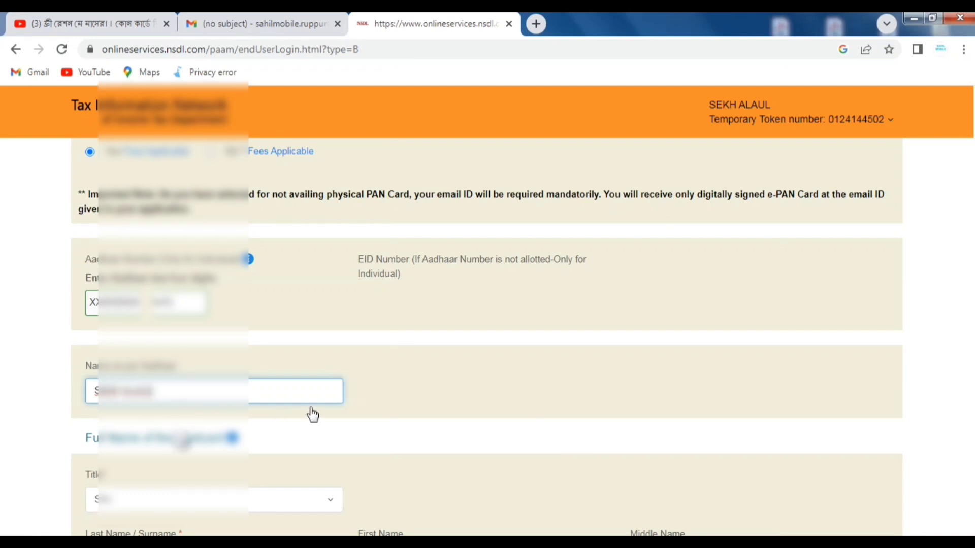
- Set the gender to Male
{"action": "scroll", "coordinate": [312, 415], "scroll_direction": "down", "scroll_amount": 1}
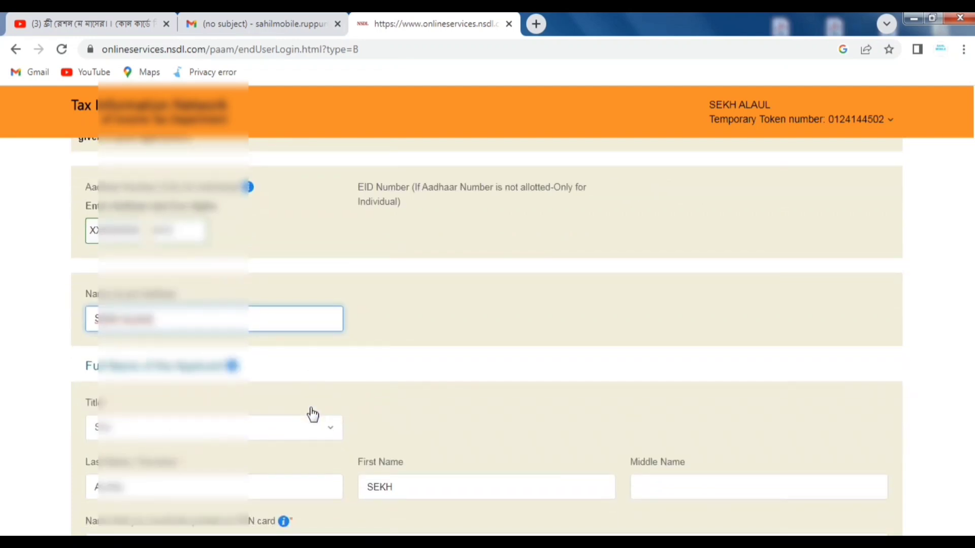
{"action": "scroll", "coordinate": [312, 415], "scroll_direction": "down", "scroll_amount": 2}
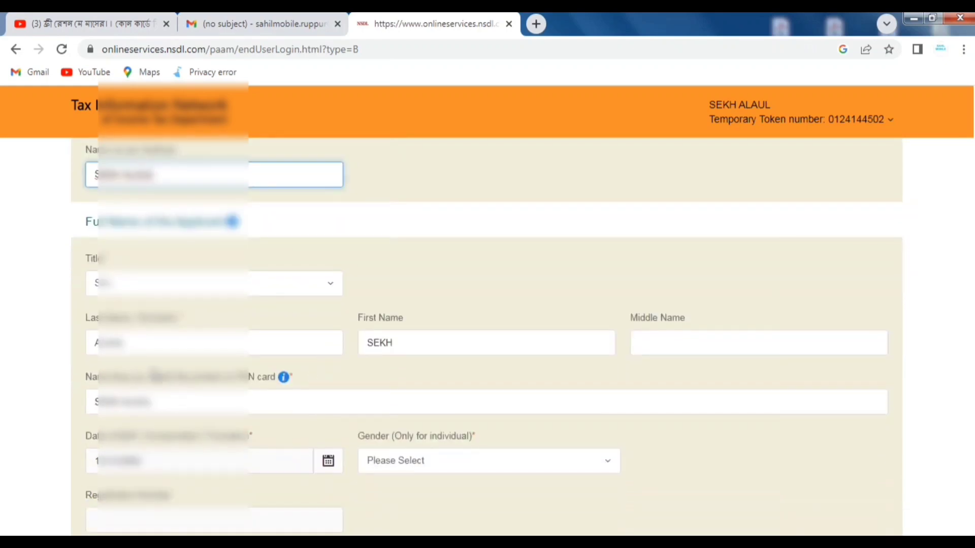
{"action": "scroll", "coordinate": [633, 355], "scroll_direction": "down", "scroll_amount": 1}
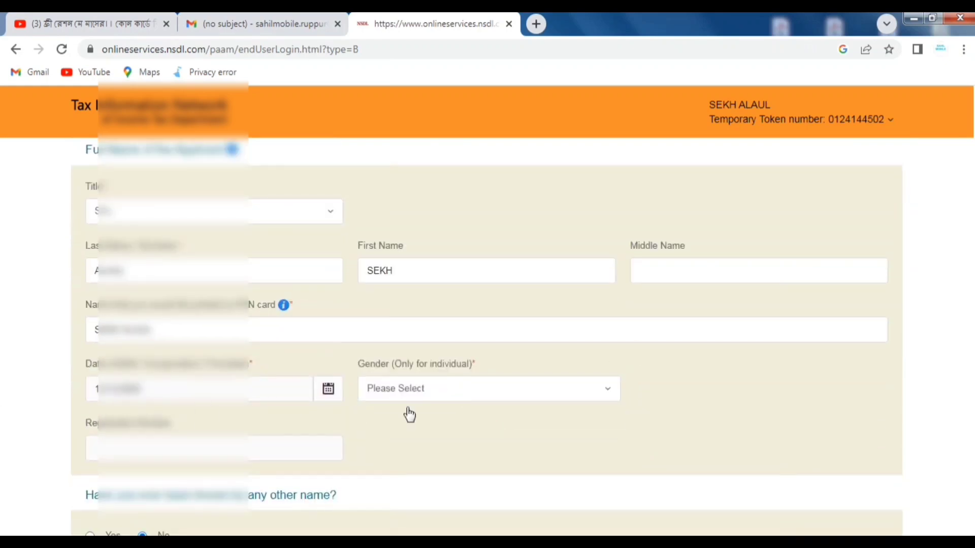
{"action": "left_click", "coordinate": [407, 389]}
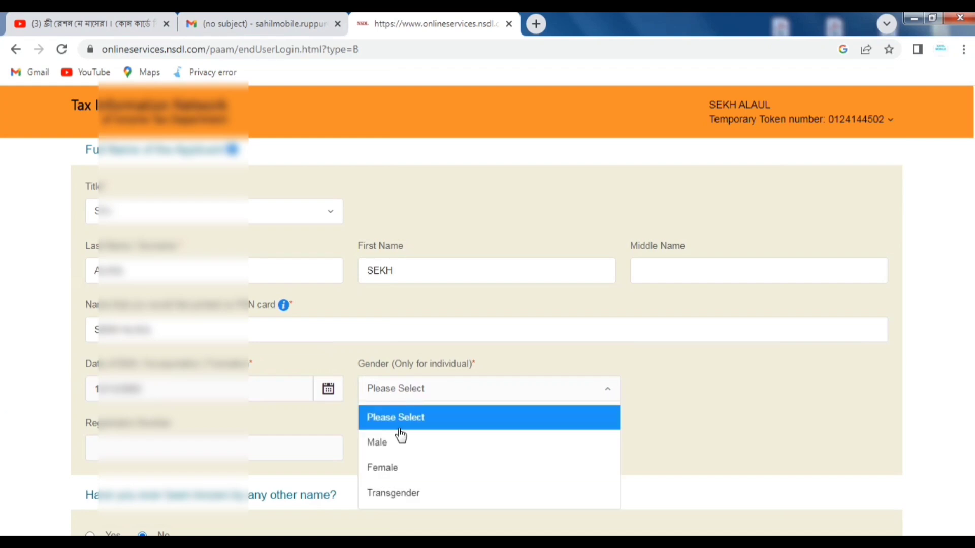
{"action": "left_click", "coordinate": [403, 446]}
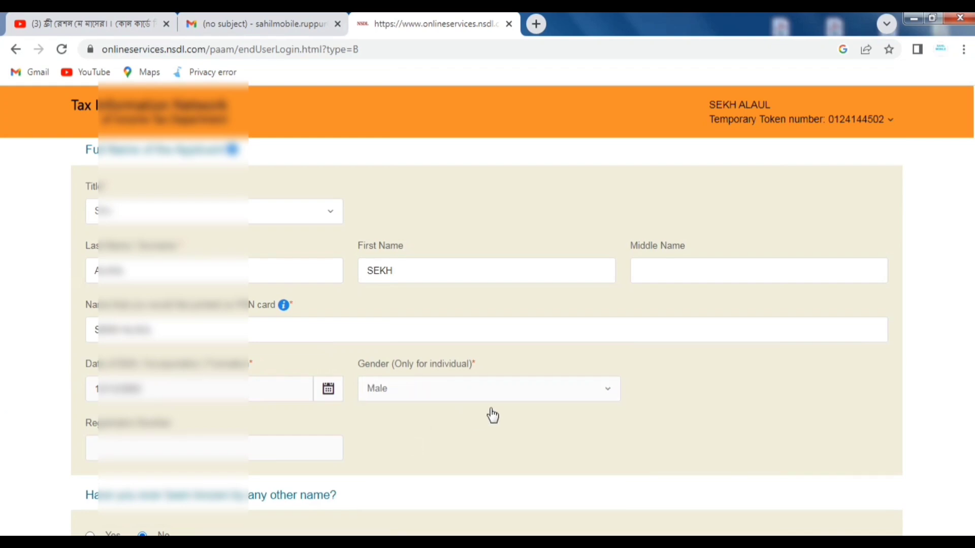
{"action": "scroll", "coordinate": [491, 414], "scroll_direction": "down", "scroll_amount": 5}
{"action": "scroll", "coordinate": [492, 415], "scroll_direction": "down", "scroll_amount": 3}
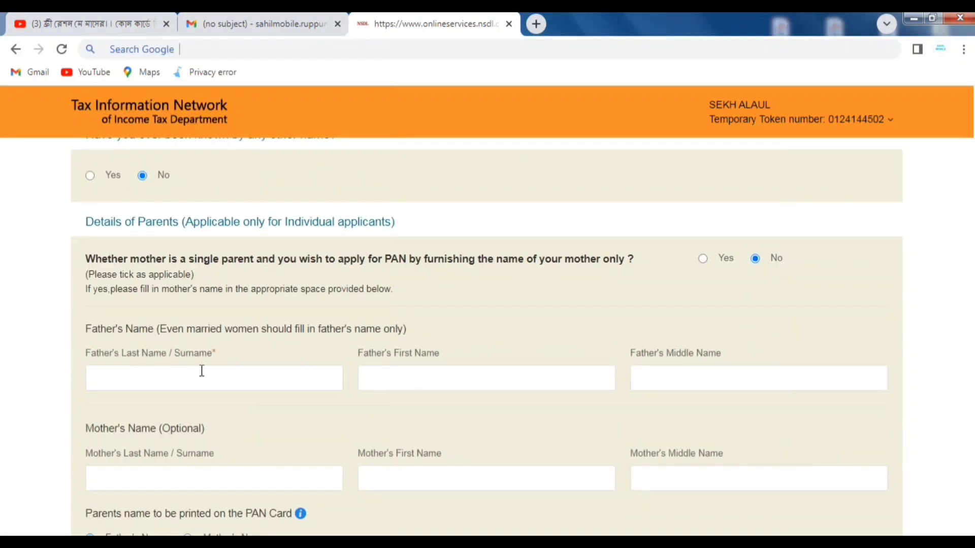
- Enter the father's first name and surname
{"action": "left_click", "coordinate": [420, 375]}
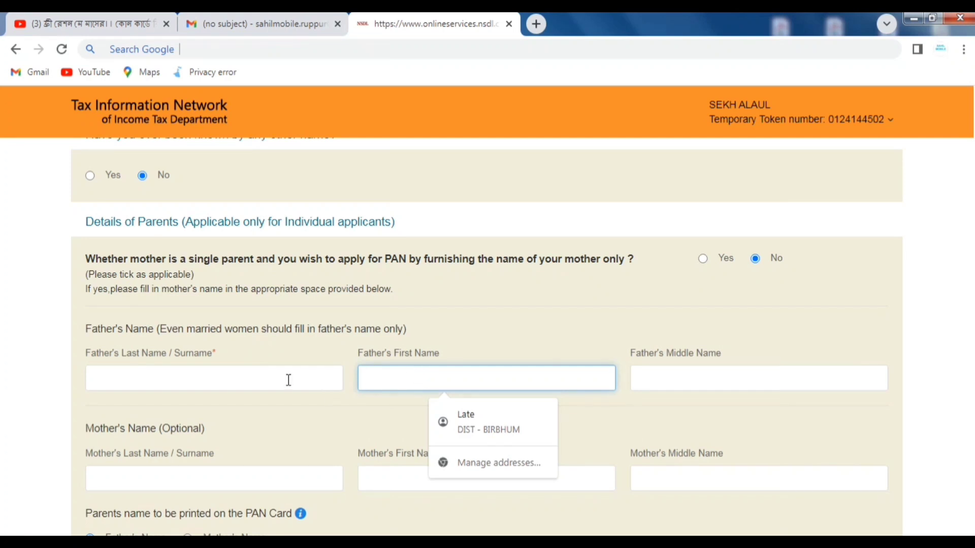
{"action": "type", "text": "SEKH"}
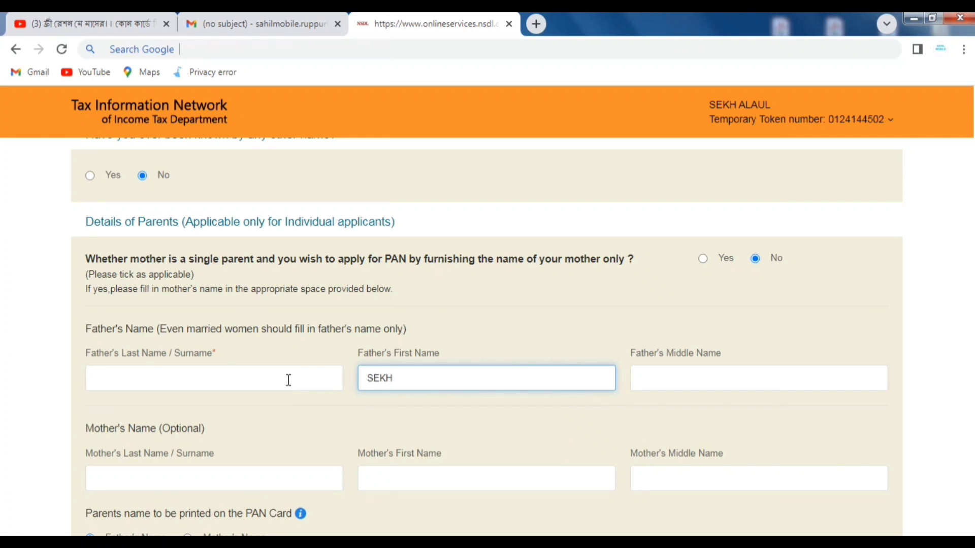
{"action": "left_click", "coordinate": [288, 380]}
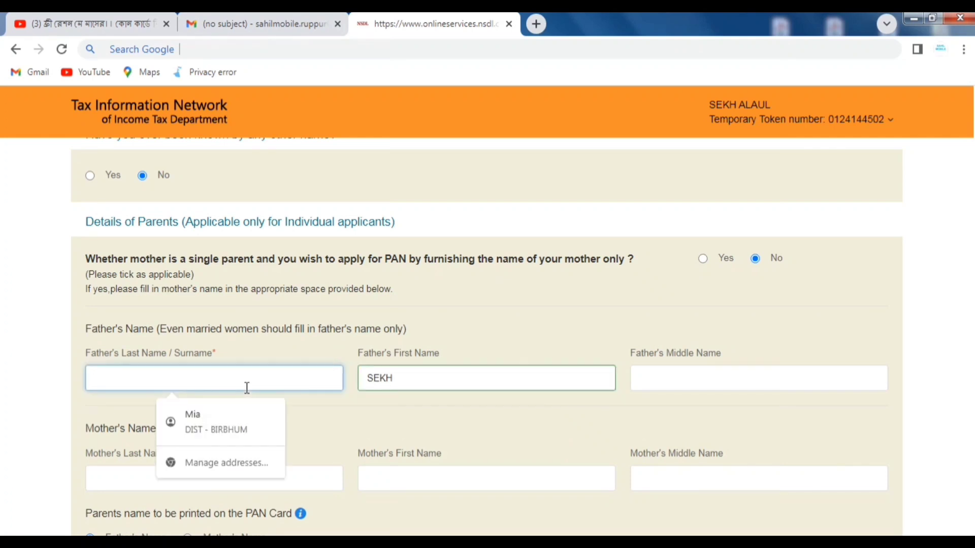
{"action": "type", "text": "S"}
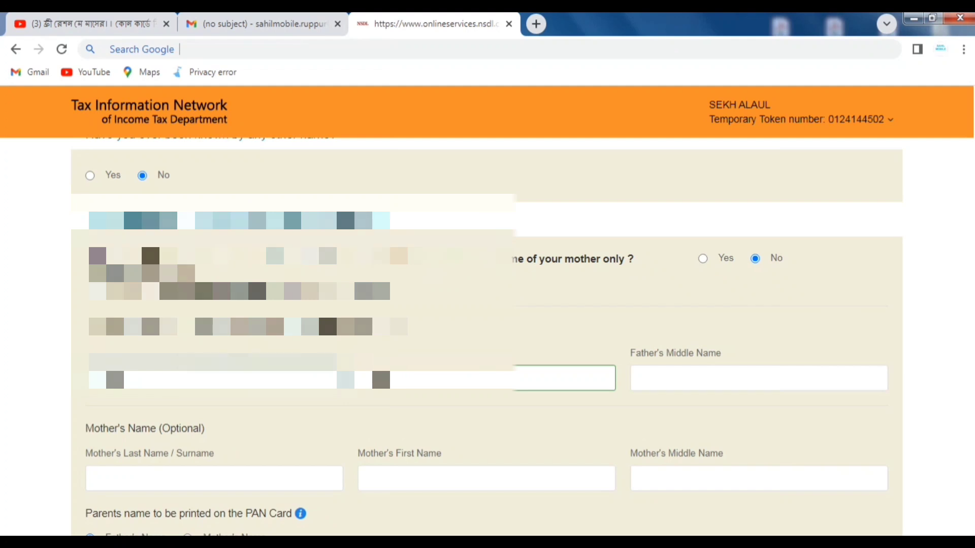
{"action": "type", "text": "E"}
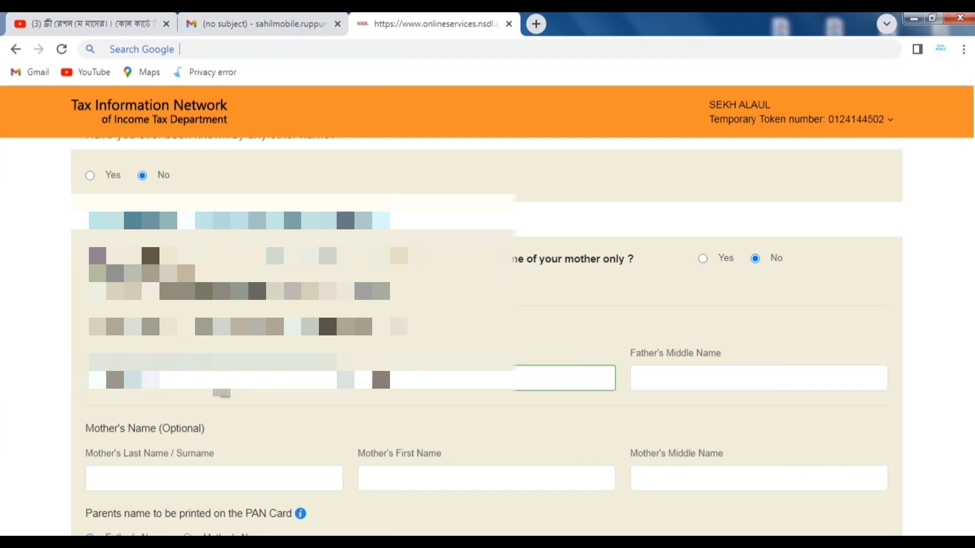
{"action": "key", "text": "BackSpace"}
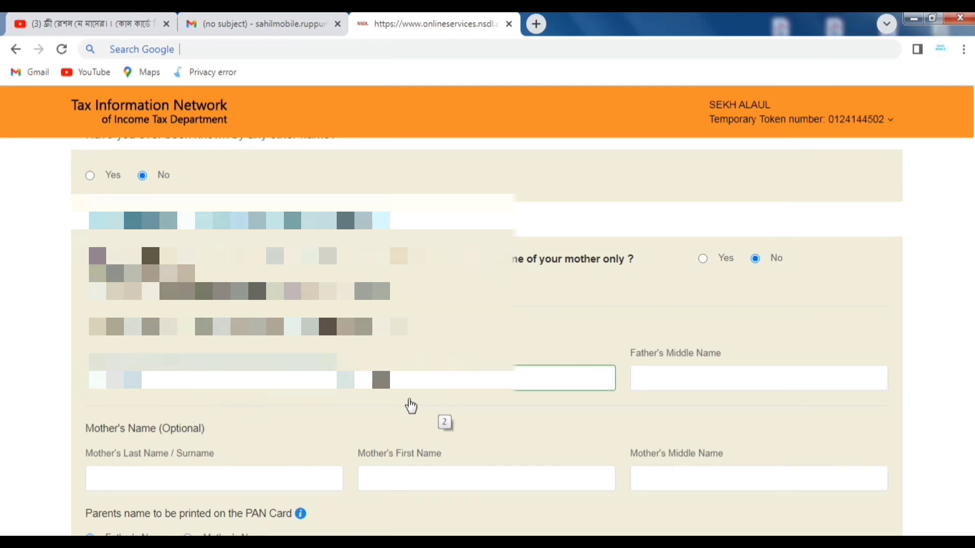
- Advance to Contact & other details and save the application as a draft
{"action": "scroll", "coordinate": [411, 406], "scroll_direction": "down", "scroll_amount": 3}
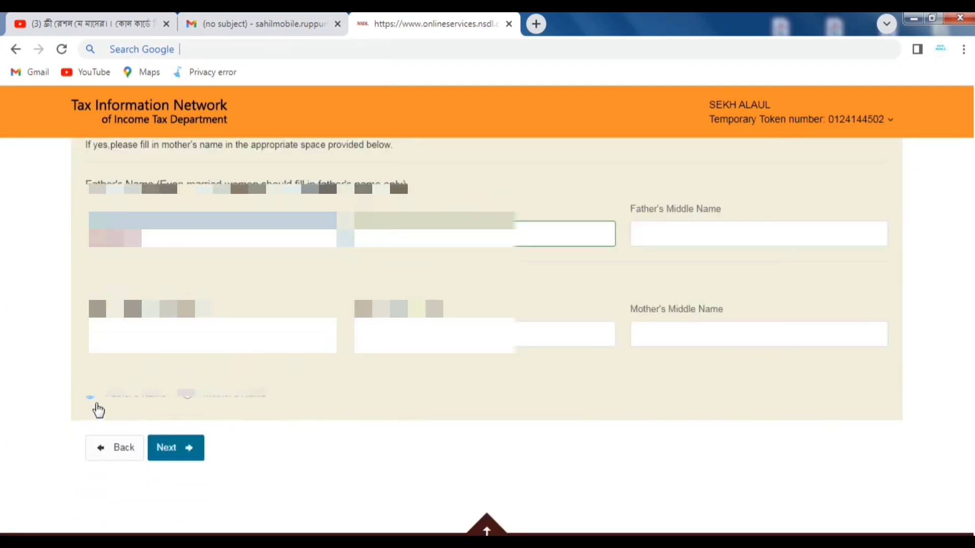
{"action": "left_click", "coordinate": [184, 454]}
{"action": "left_click", "coordinate": [838, 224]}
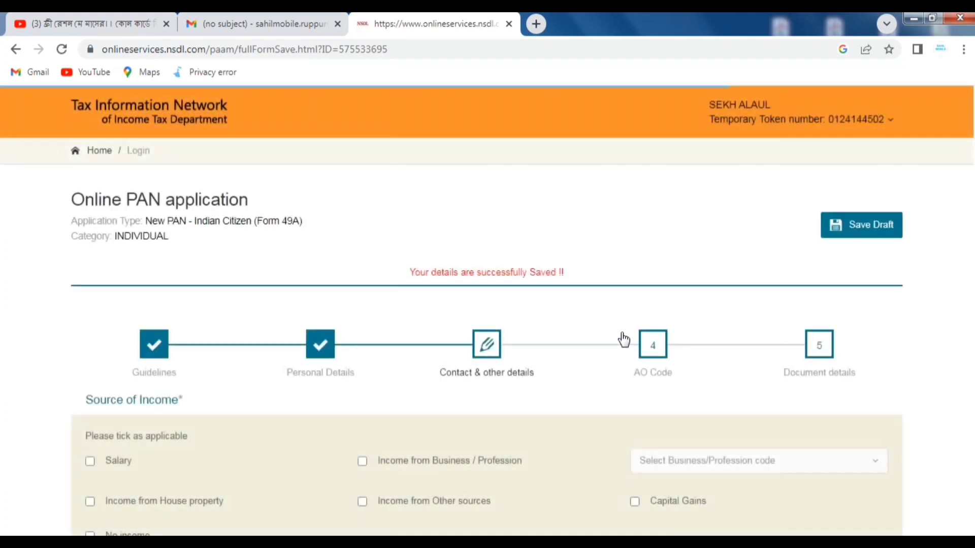
- Tick Income from Other sources and select Residence as the address for communication
{"action": "scroll", "coordinate": [623, 339], "scroll_direction": "down", "scroll_amount": 2}
{"action": "scroll", "coordinate": [624, 339], "scroll_direction": "down", "scroll_amount": 2}
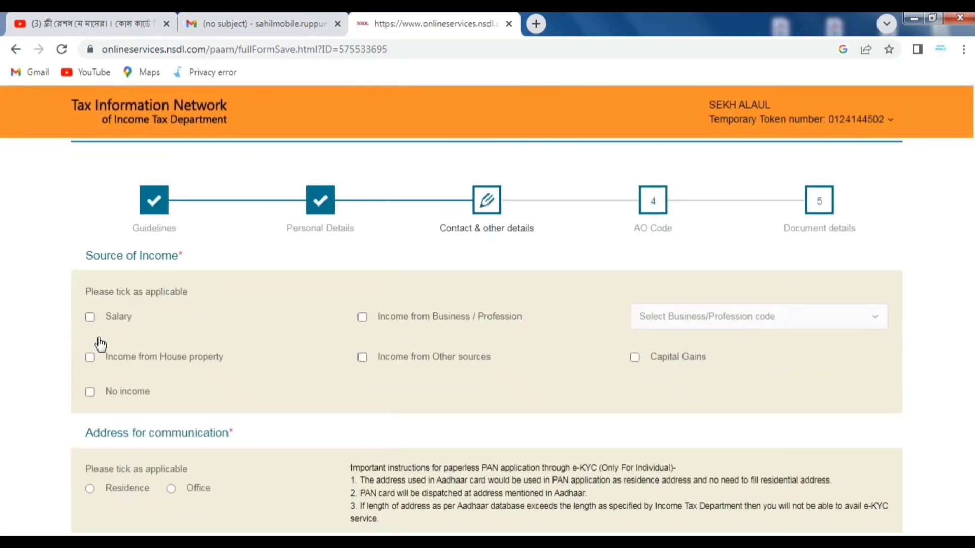
{"action": "left_click", "coordinate": [361, 358]}
{"action": "scroll", "coordinate": [493, 367], "scroll_direction": "down", "scroll_amount": 2}
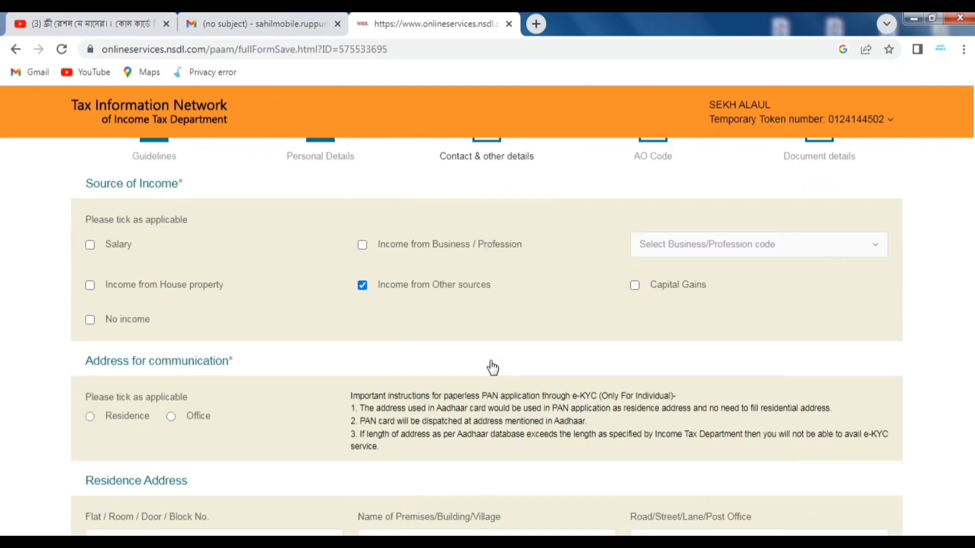
{"action": "scroll", "coordinate": [493, 368], "scroll_direction": "down", "scroll_amount": 2}
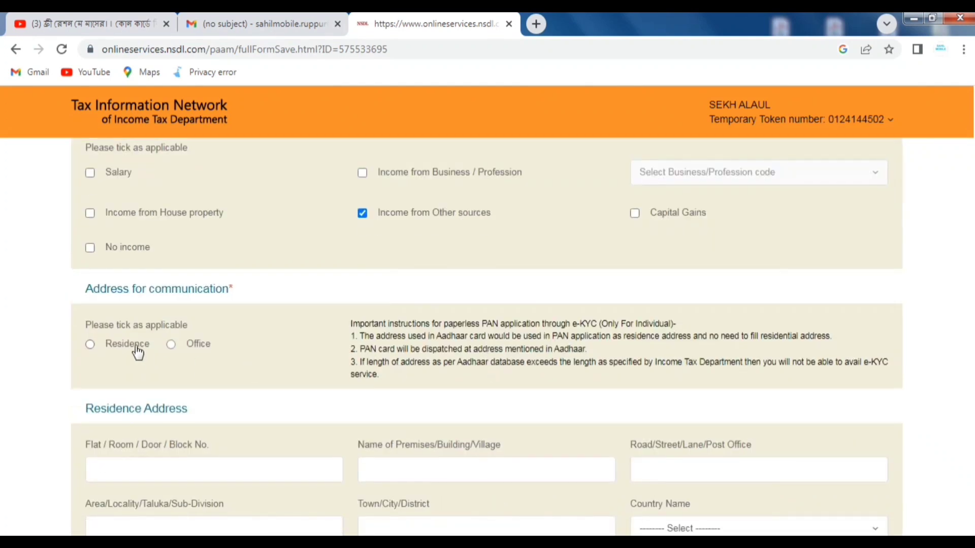
{"action": "left_click", "coordinate": [434, 461]}
- Fill in the residence village, post office, locality, district and start the pin code
{"action": "scroll", "coordinate": [484, 441], "scroll_direction": "down", "scroll_amount": 2}
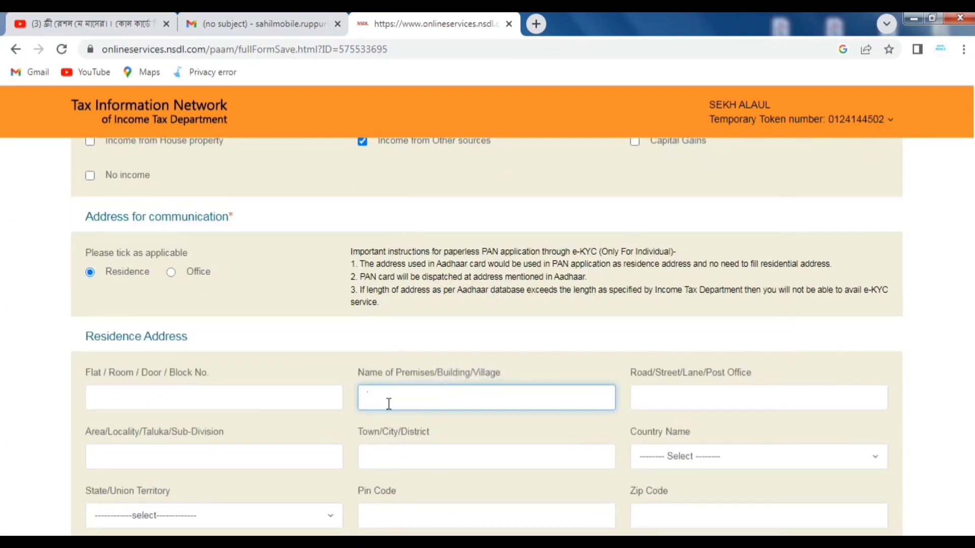
{"action": "left_click", "coordinate": [388, 401]}
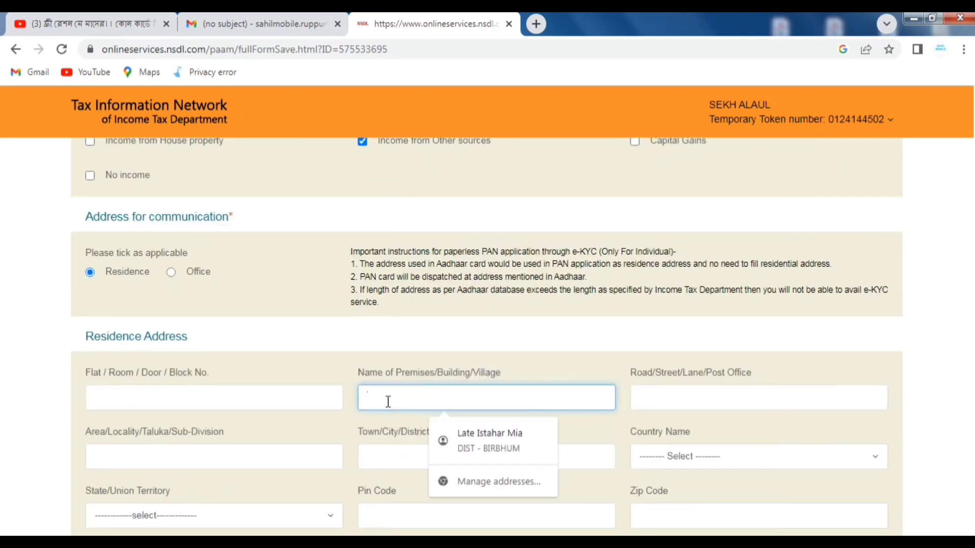
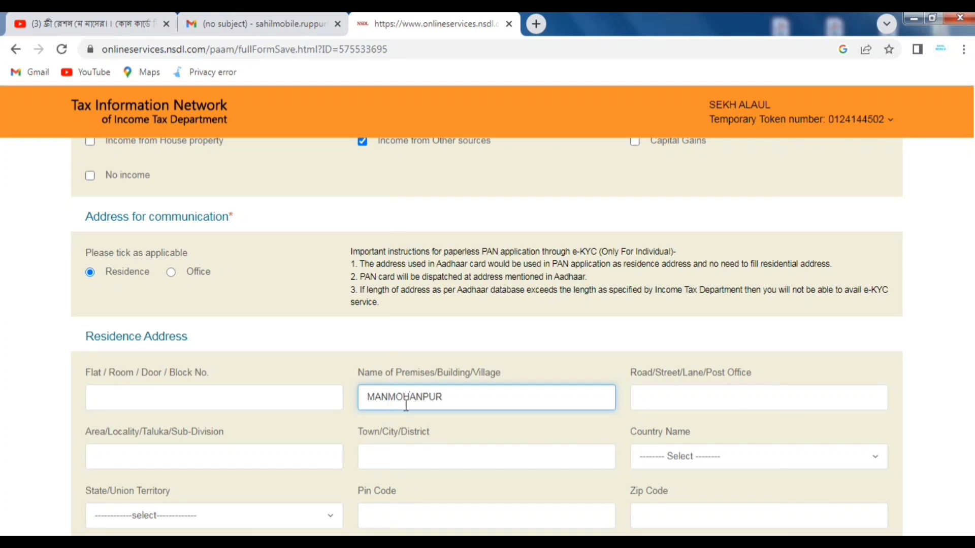
{"action": "left_click", "coordinate": [701, 398]}
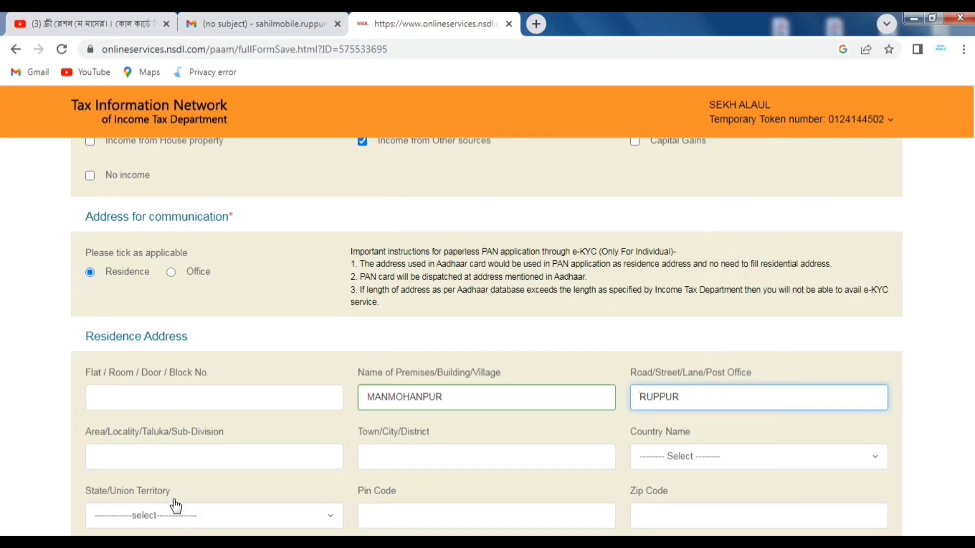
{"action": "left_click", "coordinate": [173, 455]}
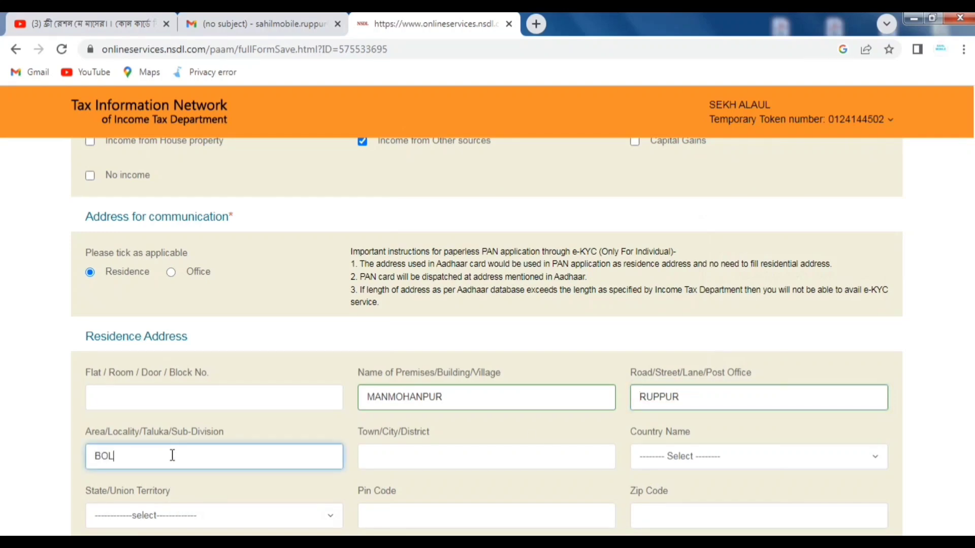
{"action": "left_click", "coordinate": [401, 463]}
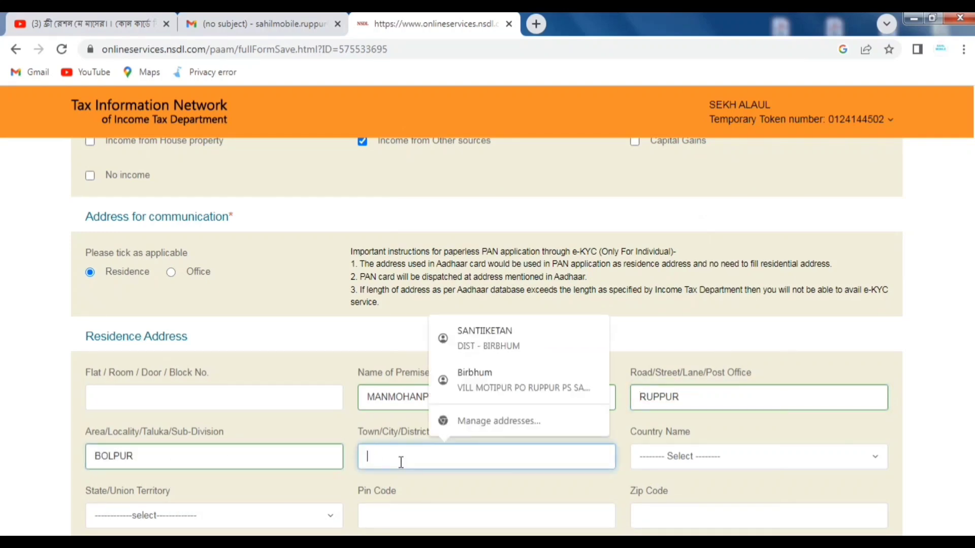
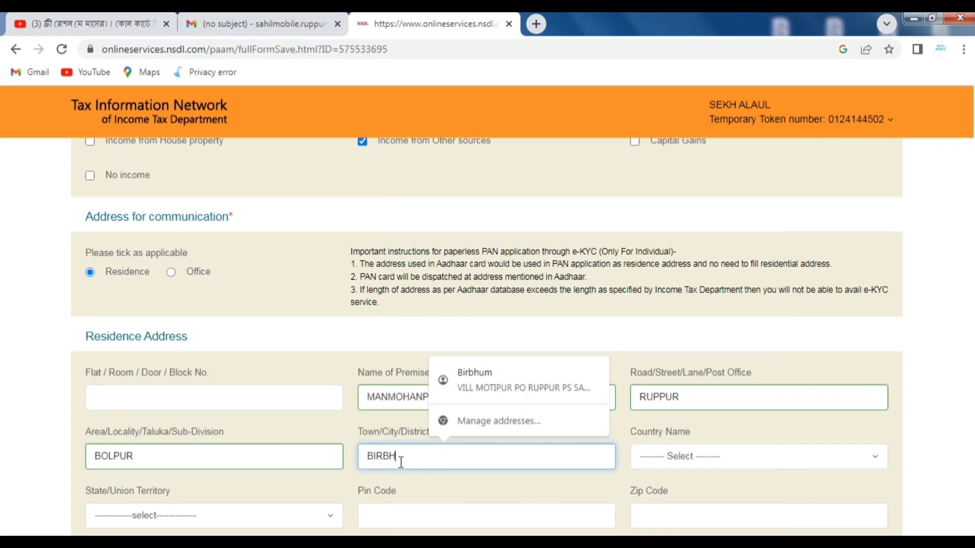
{"action": "scroll", "coordinate": [401, 463], "scroll_direction": "down", "scroll_amount": 2}
{"action": "left_click", "coordinate": [372, 448]}
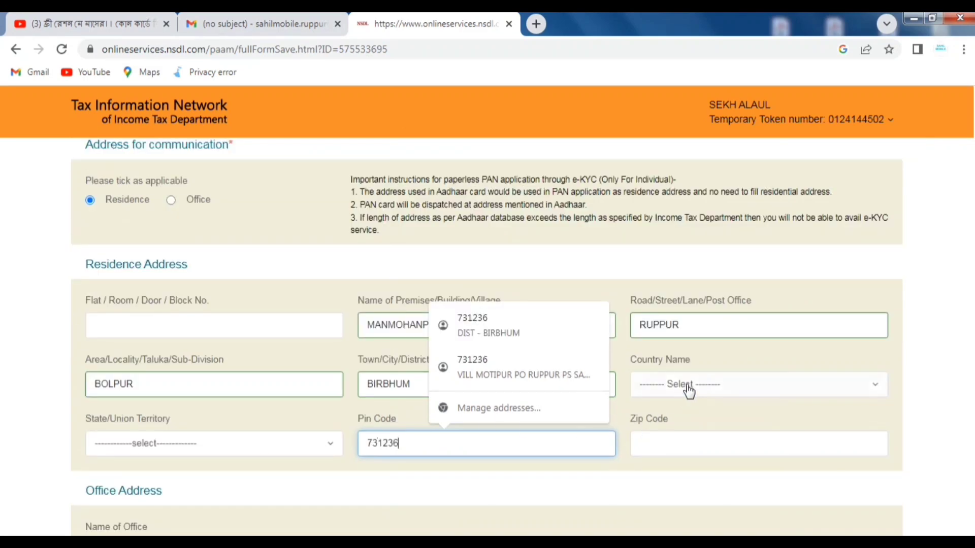
- Select INDIA as country and WEST BENGAL as state, then finish the pin code
{"action": "left_click", "coordinate": [689, 392]}
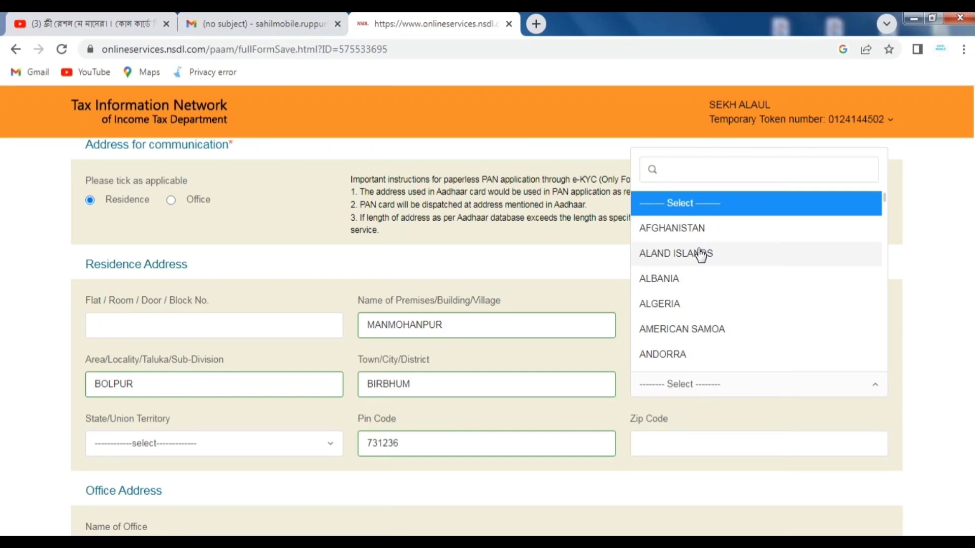
{"action": "type", "text": "IND"}
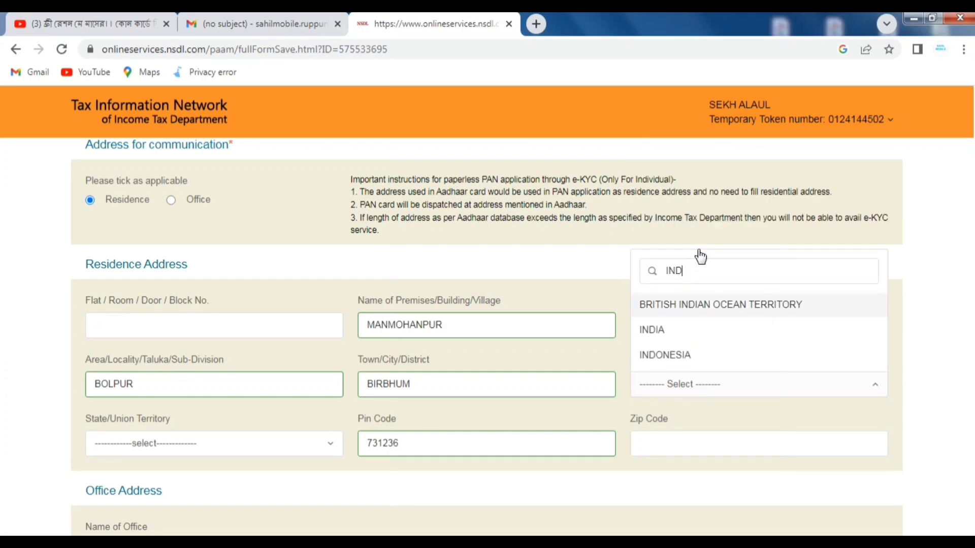
{"action": "left_click", "coordinate": [666, 330]}
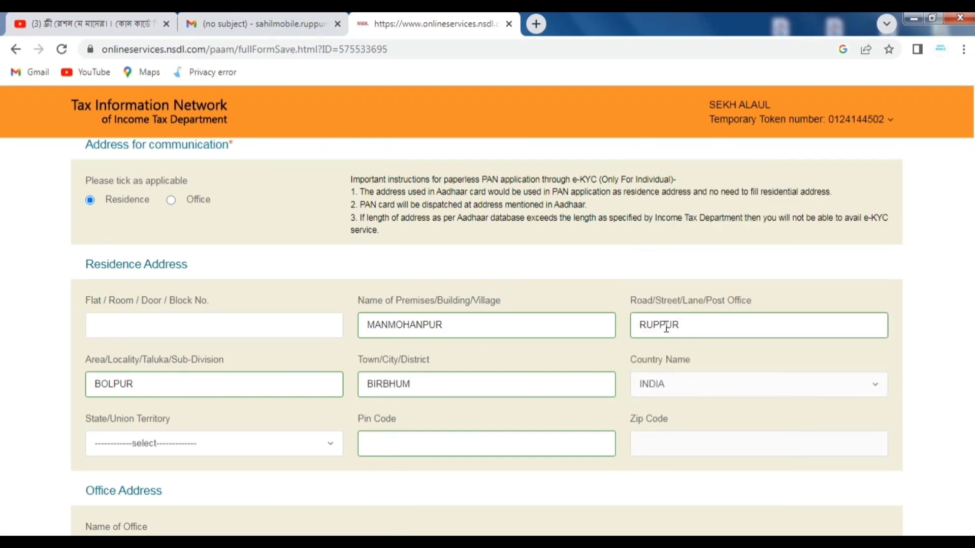
{"action": "left_click", "coordinate": [120, 445]}
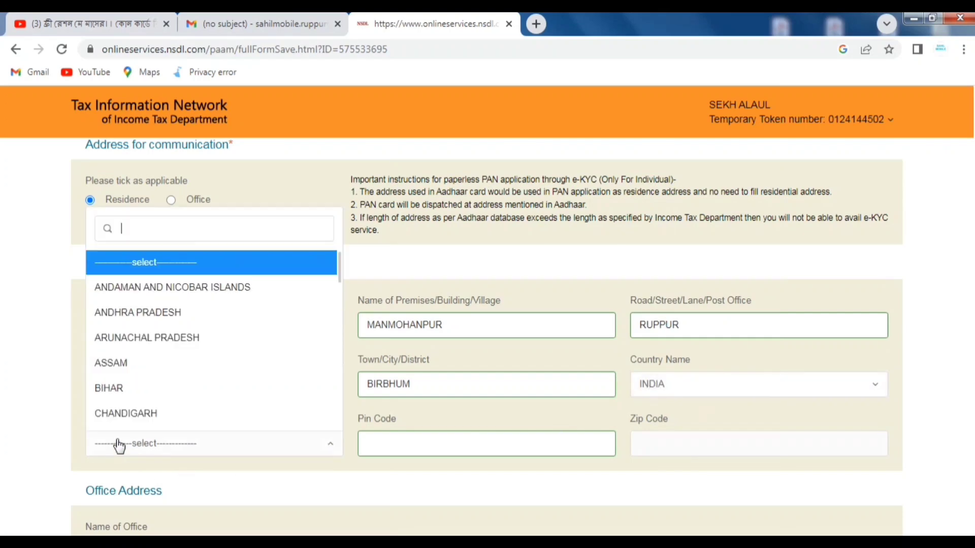
{"action": "type", "text": "WES"}
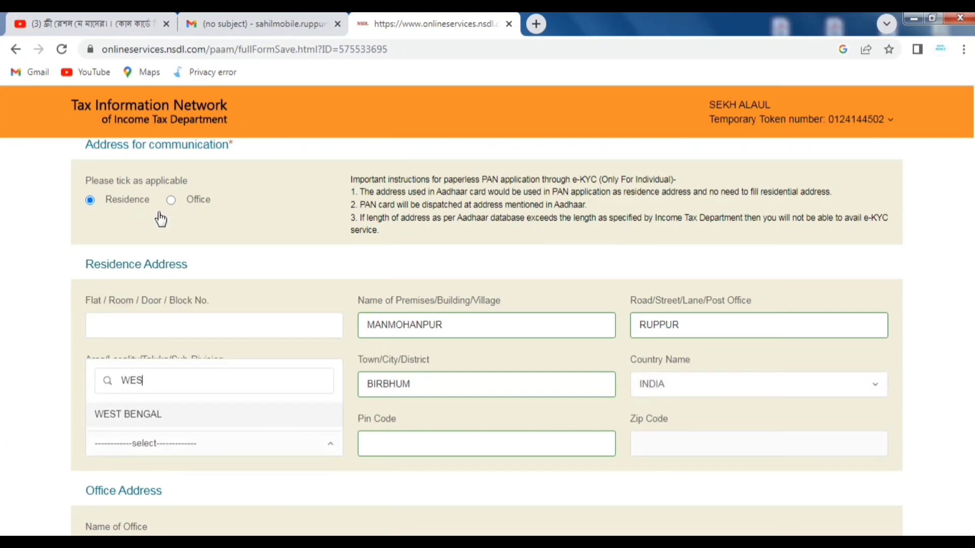
{"action": "left_click", "coordinate": [120, 423]}
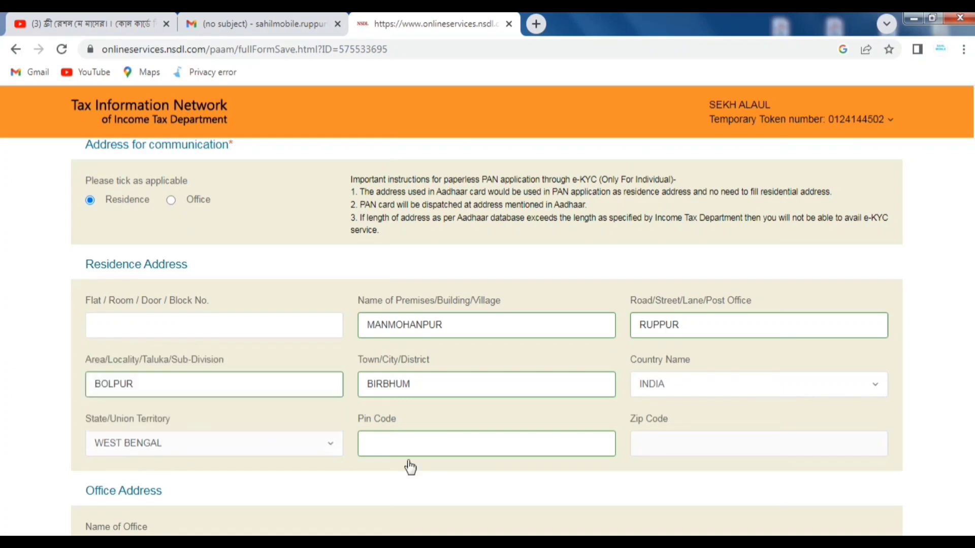
{"action": "left_click", "coordinate": [398, 442]}
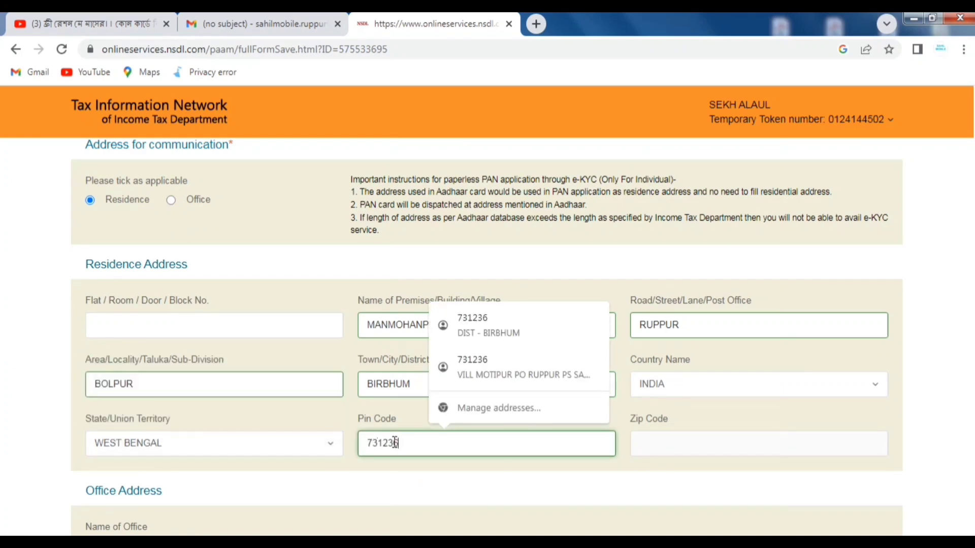
{"action": "left_click", "coordinate": [325, 428]}
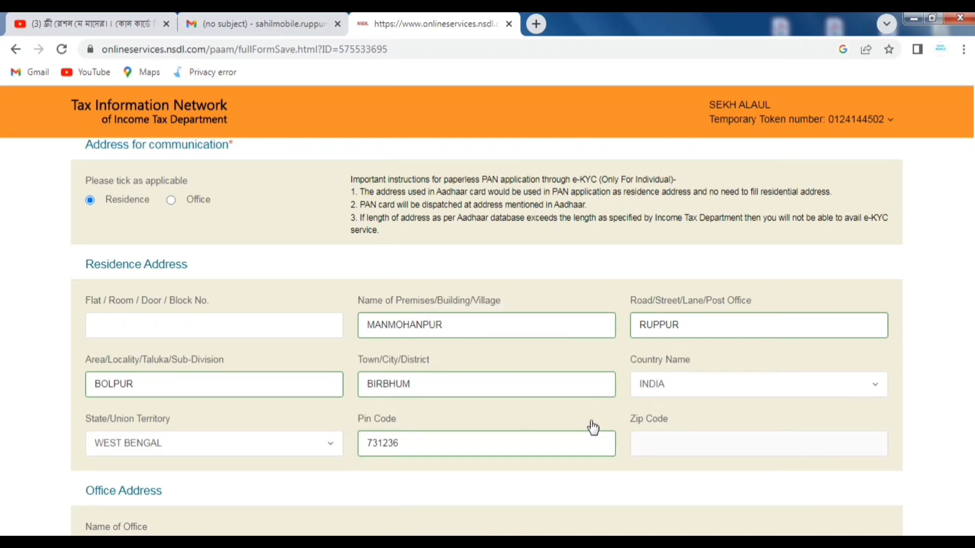
- Search 91 in the ISD code list and select INDIA (91)
{"action": "scroll", "coordinate": [593, 428], "scroll_direction": "down", "scroll_amount": 4}
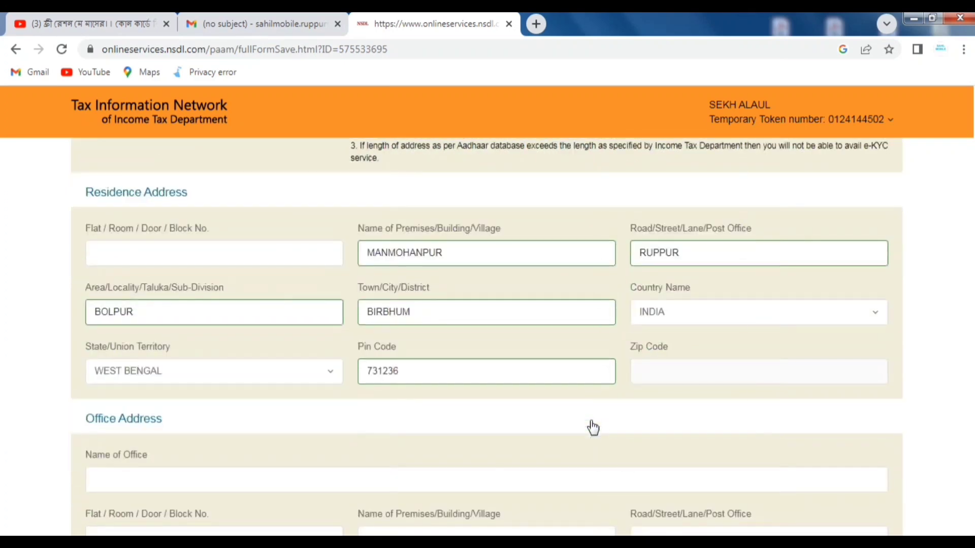
{"action": "scroll", "coordinate": [591, 420], "scroll_direction": "down", "scroll_amount": 5}
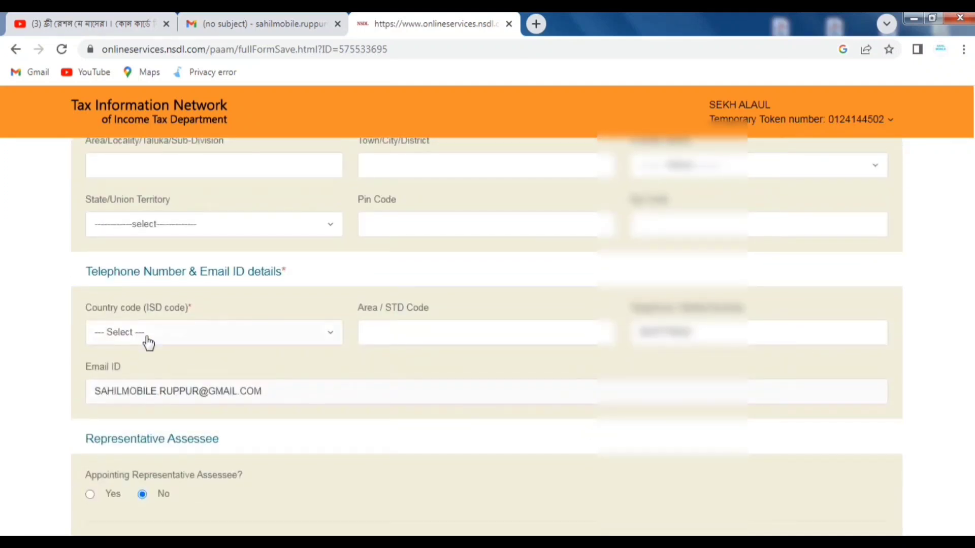
{"action": "left_click", "coordinate": [147, 337]}
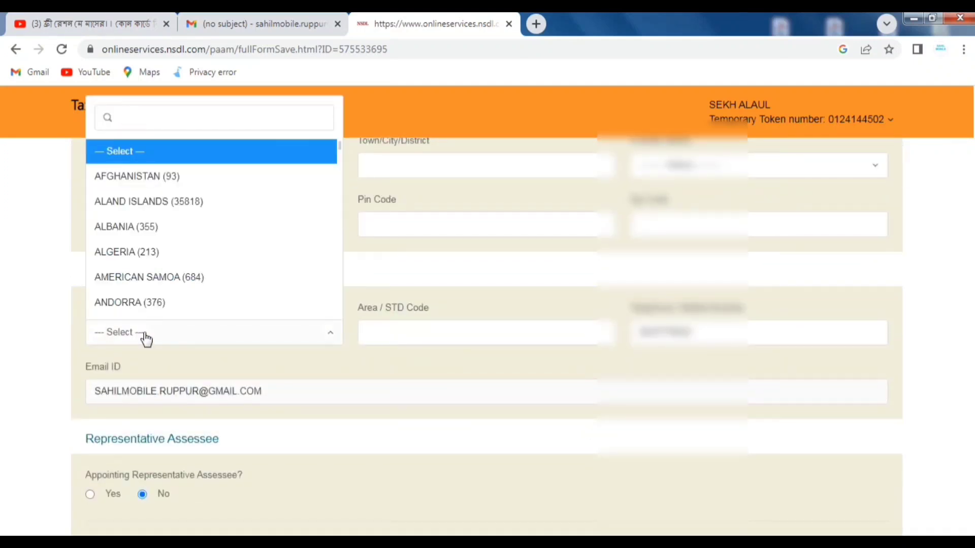
{"action": "type", "text": "91"}
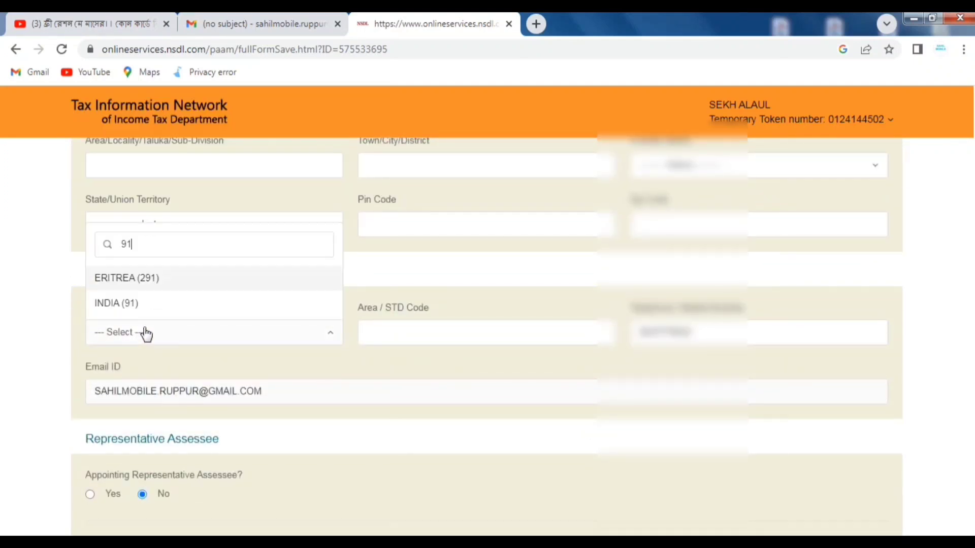
{"action": "left_click", "coordinate": [123, 304]}
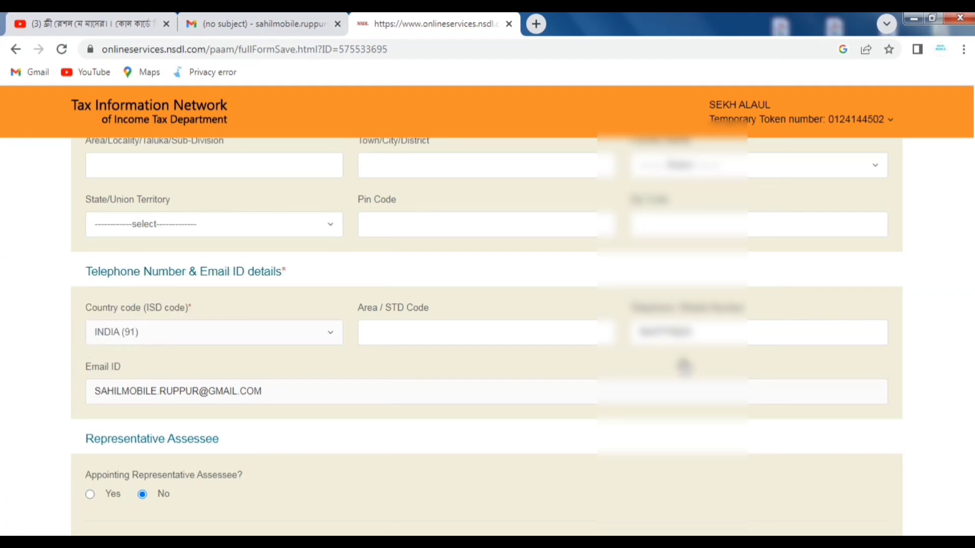
{"action": "scroll", "coordinate": [757, 356], "scroll_direction": "down", "scroll_amount": 3}
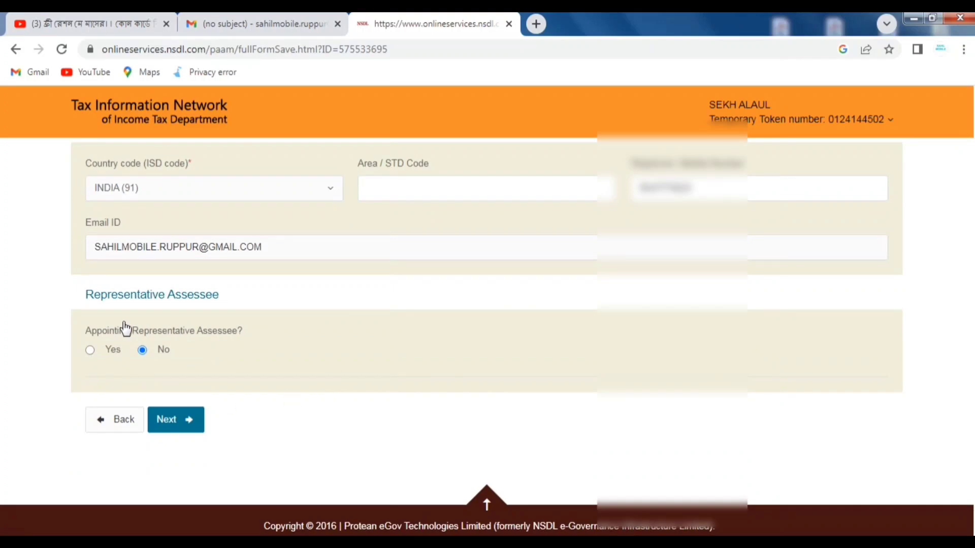
- Save the contact details and look up Indian-citizen AO codes for the state WEST BENGAL
{"action": "left_click", "coordinate": [181, 420]}
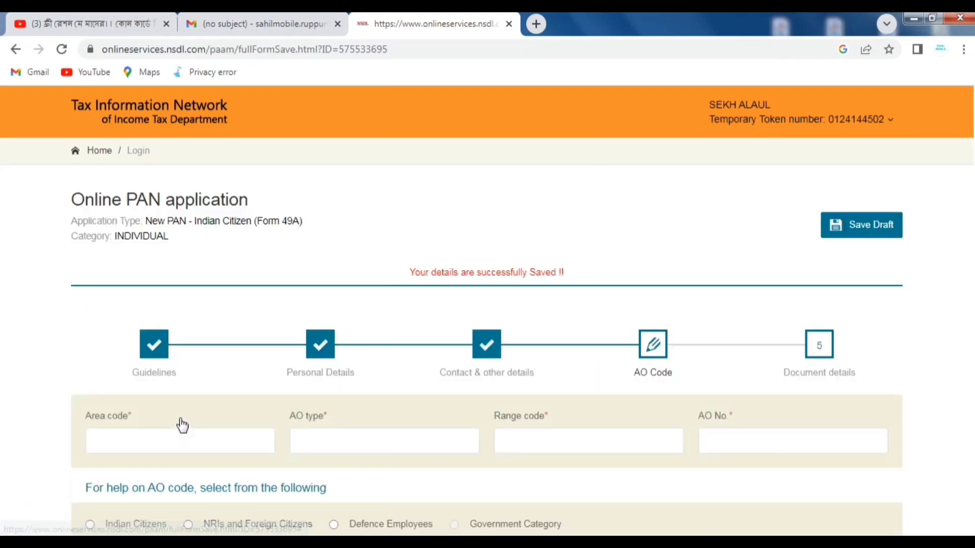
{"action": "scroll", "coordinate": [496, 403], "scroll_direction": "down", "scroll_amount": 2}
{"action": "scroll", "coordinate": [419, 408], "scroll_direction": "down", "scroll_amount": 2}
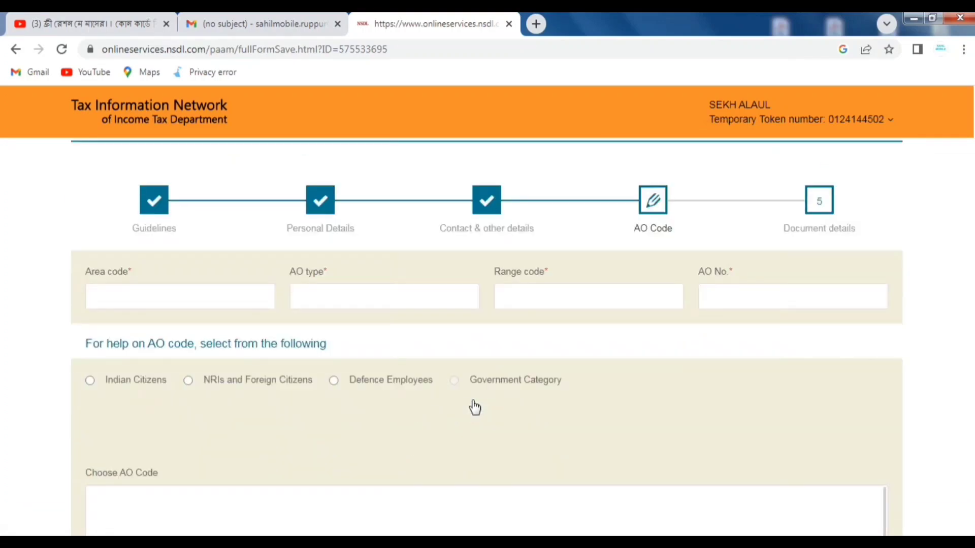
{"action": "left_click", "coordinate": [90, 380]}
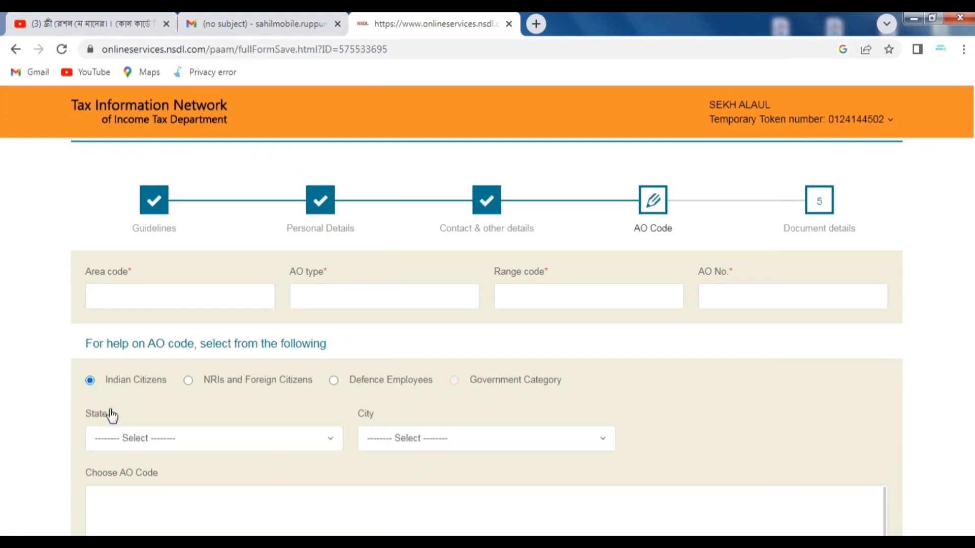
{"action": "left_click", "coordinate": [124, 439]}
{"action": "scroll", "coordinate": [177, 335], "scroll_direction": "down", "scroll_amount": 9}
{"action": "scroll", "coordinate": [177, 340], "scroll_direction": "down", "scroll_amount": 6}
{"action": "left_click", "coordinate": [137, 417]}
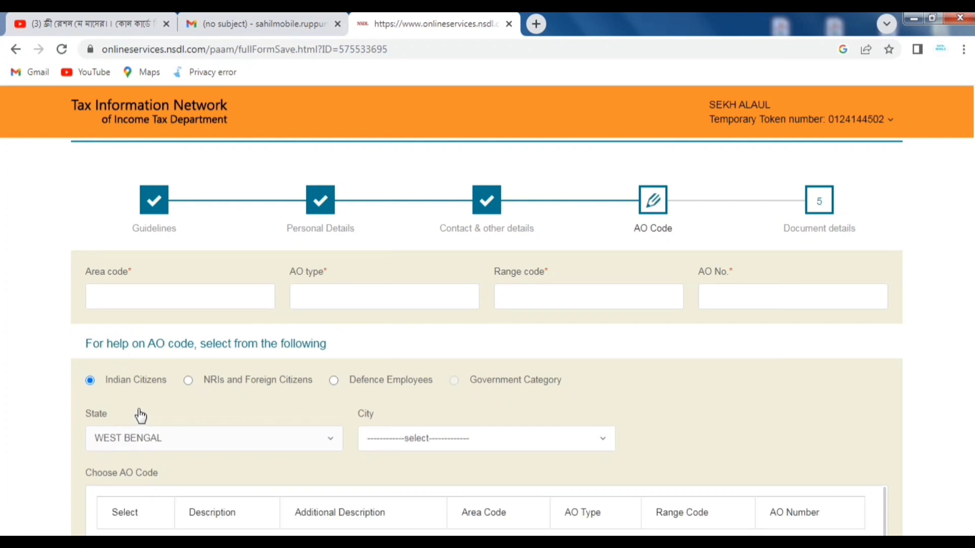
- Pick city SURI and the WARD 3(1) SURI AO code (WBG, W, 201, 93), then save
{"action": "left_click", "coordinate": [421, 443]}
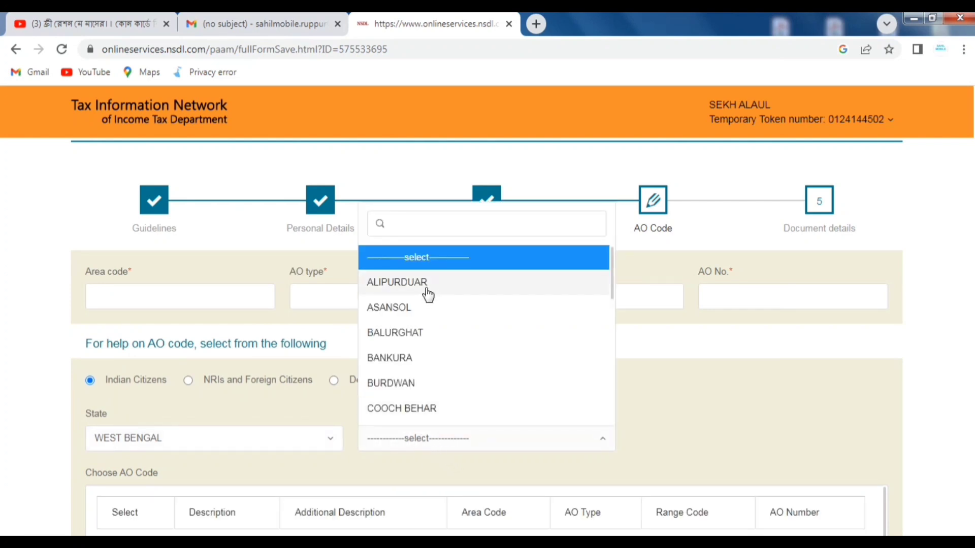
{"action": "type", "text": "SUR"}
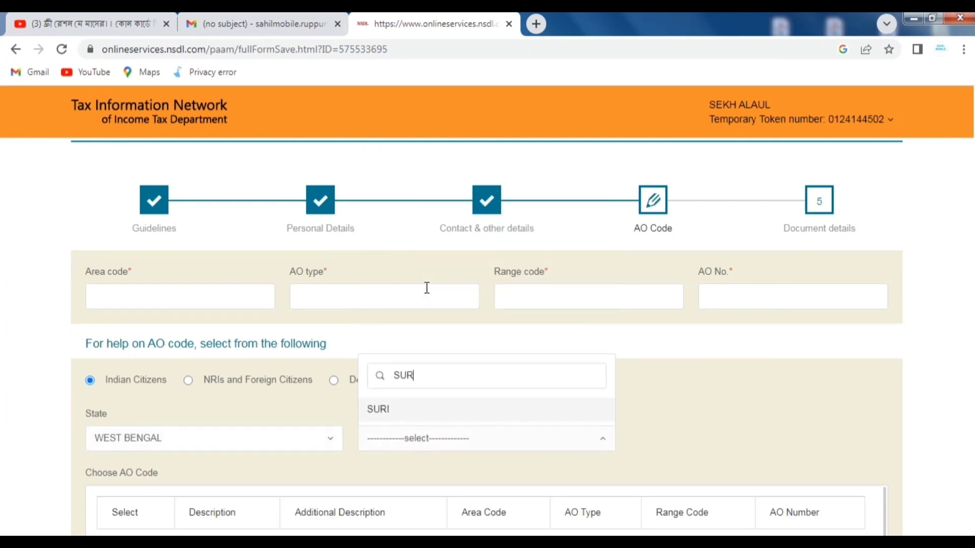
{"action": "left_click", "coordinate": [405, 414]}
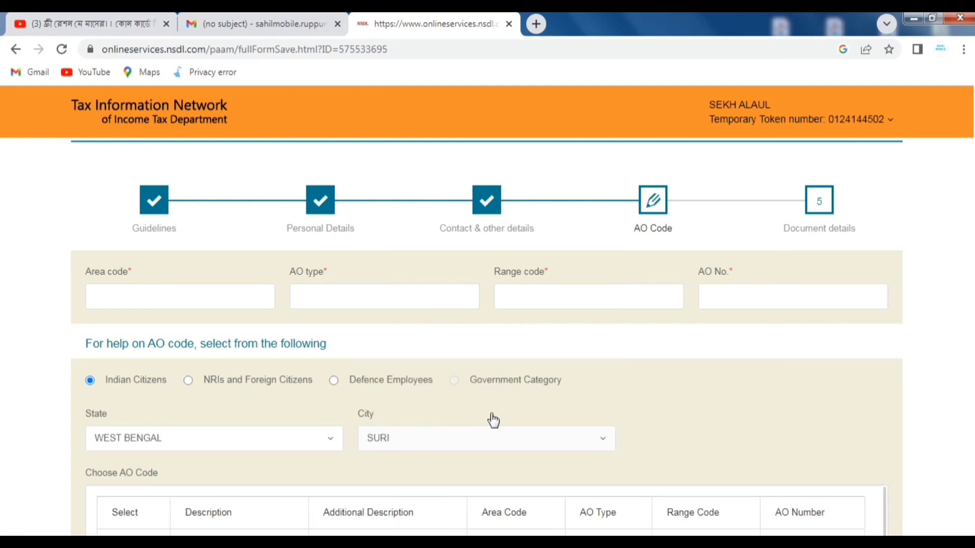
{"action": "scroll", "coordinate": [492, 420], "scroll_direction": "down", "scroll_amount": 1}
{"action": "scroll", "coordinate": [492, 420], "scroll_direction": "down", "scroll_amount": 1}
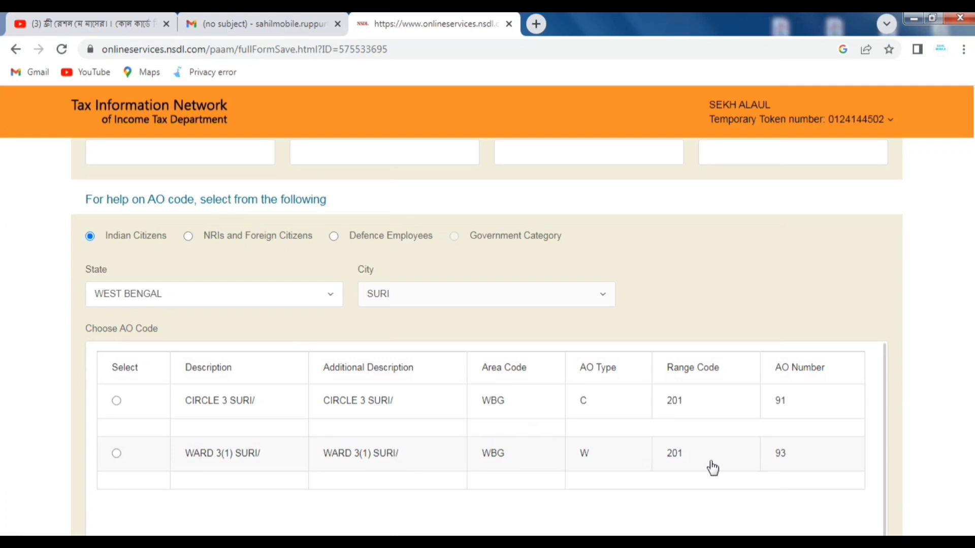
{"action": "left_click", "coordinate": [116, 453]}
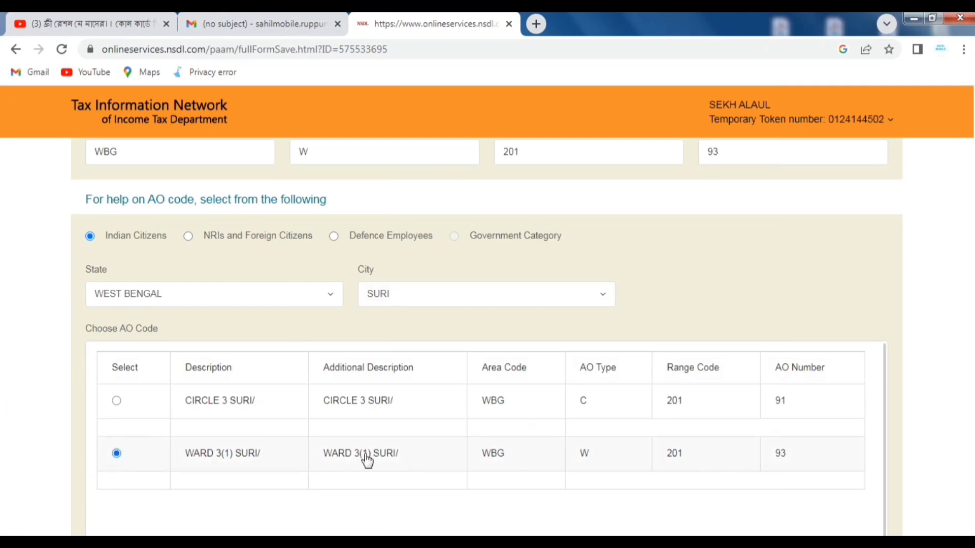
{"action": "scroll", "coordinate": [91, 277], "scroll_direction": "up", "scroll_amount": 3}
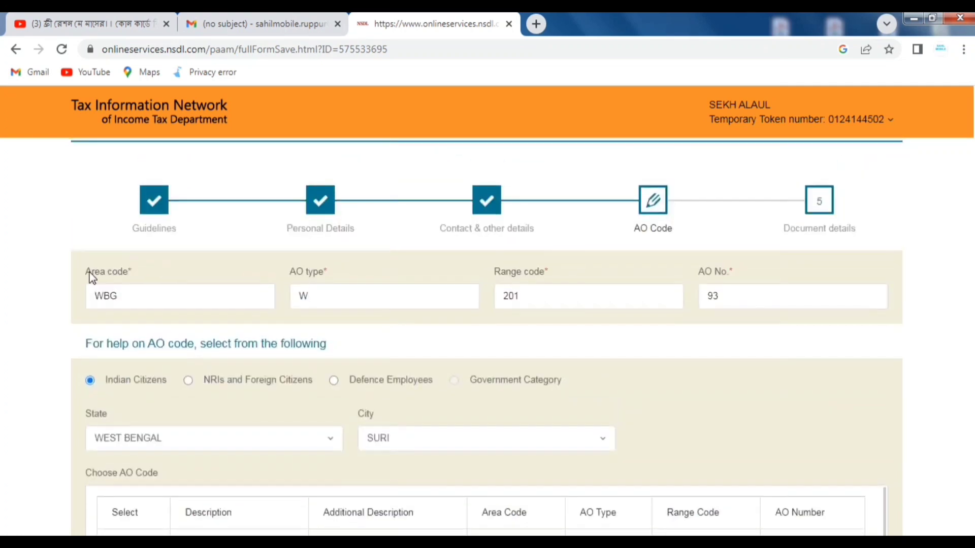
{"action": "scroll", "coordinate": [725, 431], "scroll_direction": "down", "scroll_amount": 5}
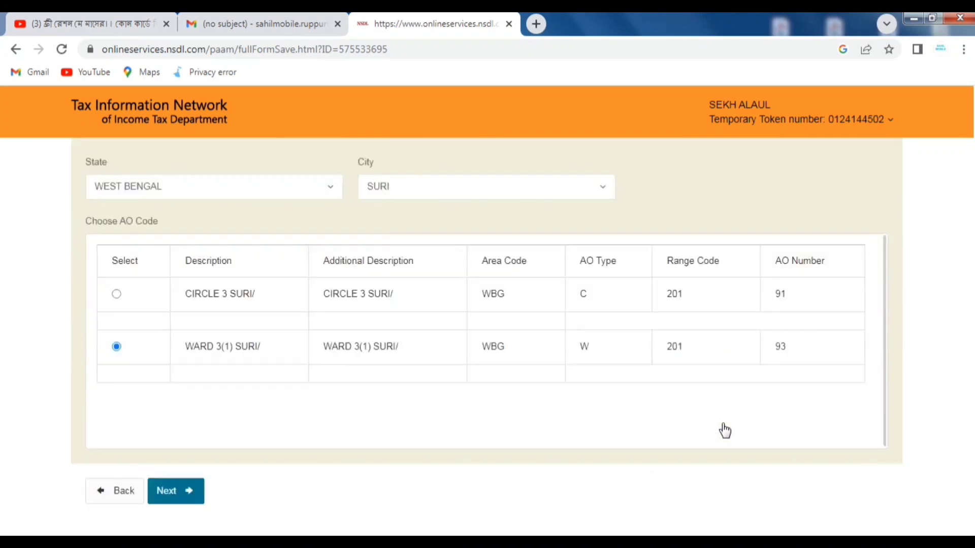
{"action": "scroll", "coordinate": [725, 431], "scroll_direction": "down", "scroll_amount": 2}
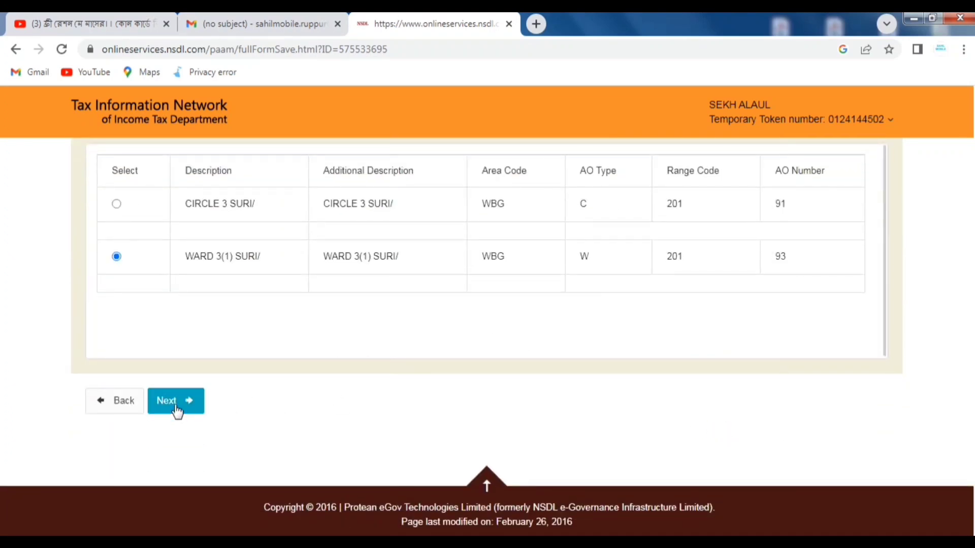
{"action": "left_click", "coordinate": [176, 406]}
- Select AADHAAR Card as the proof of identity
{"action": "scroll", "coordinate": [501, 410], "scroll_direction": "down", "scroll_amount": 1}
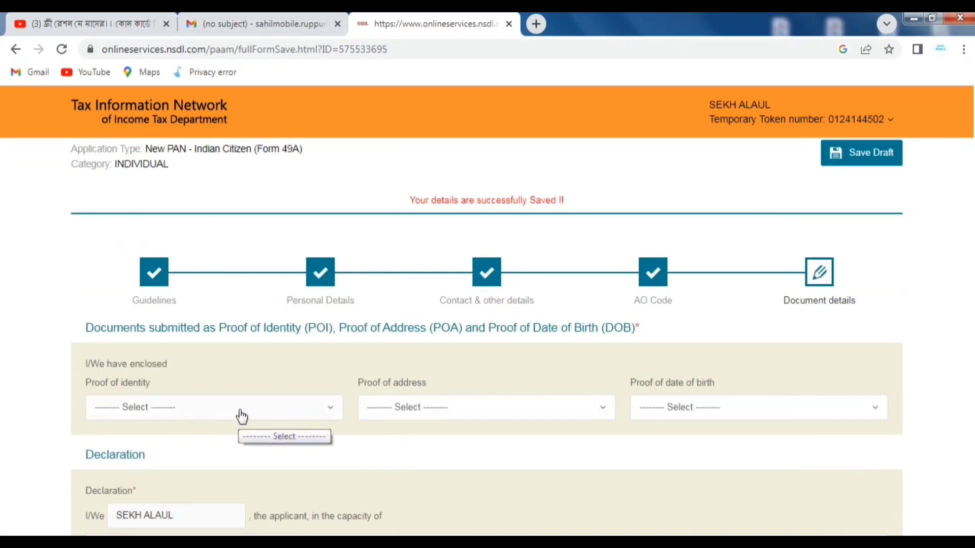
{"action": "left_click", "coordinate": [192, 406]}
{"action": "type", "text": "AAA"}
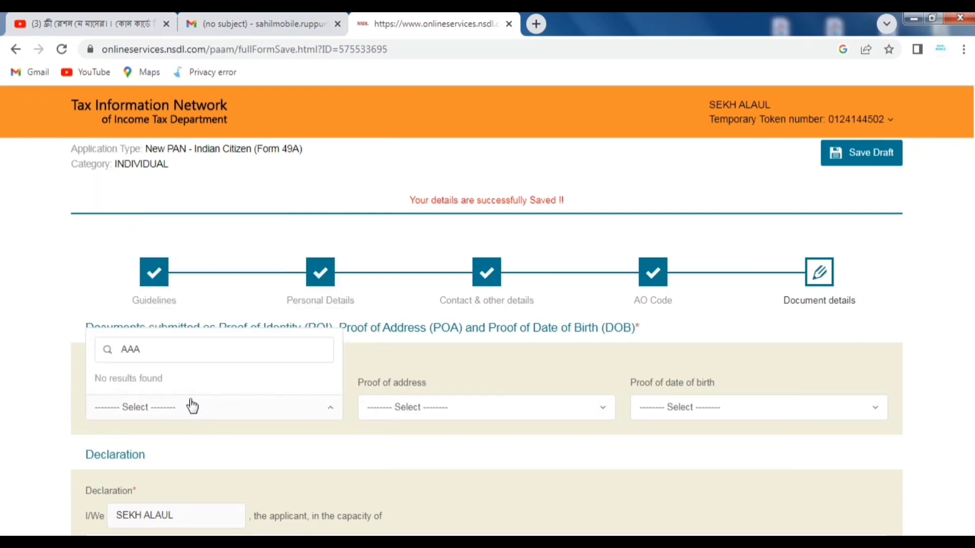
{"action": "key", "text": "BackSpace"}
{"action": "left_click", "coordinate": [157, 381]}
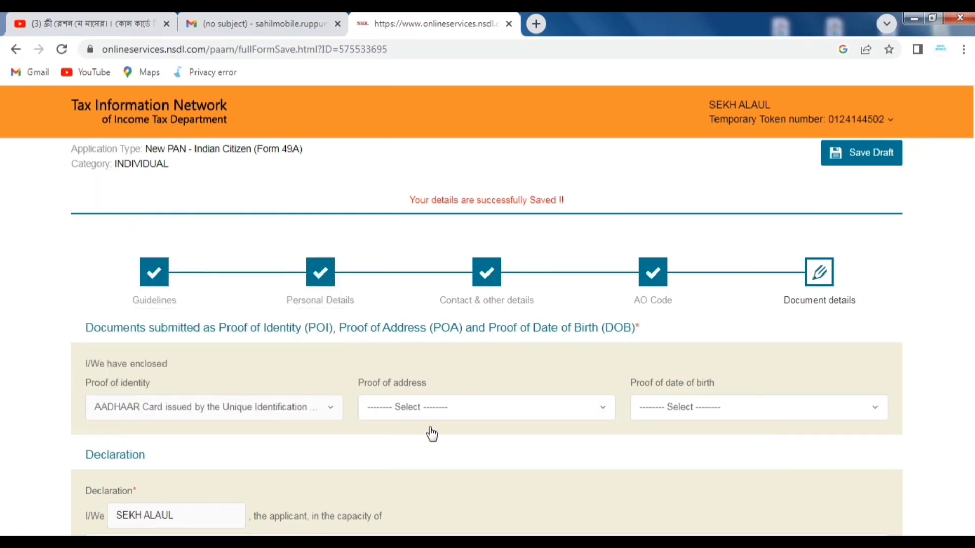
- Select AADHAAR Card as both the proof of address and the proof of date of birth
{"action": "left_click", "coordinate": [414, 417]}
{"action": "type", "text": "AA"}
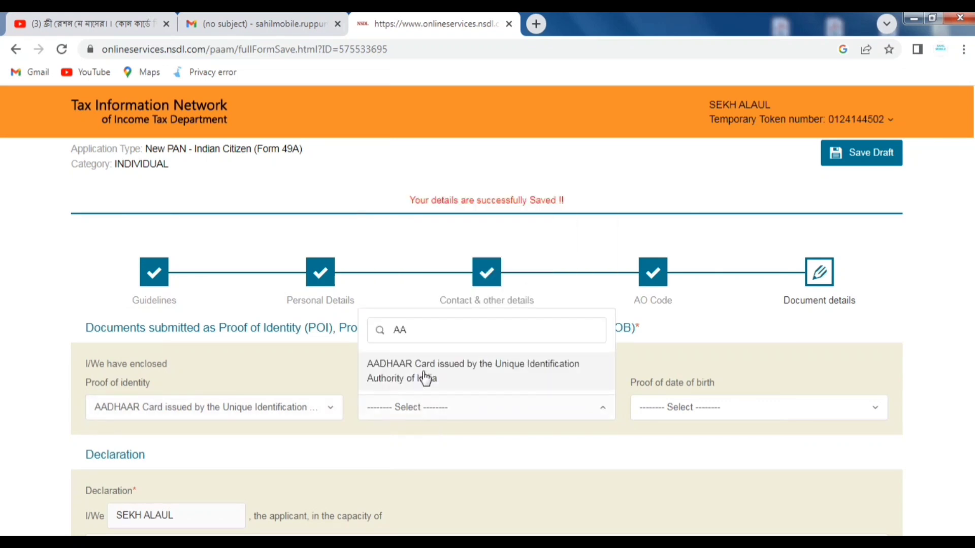
{"action": "left_click", "coordinate": [421, 376]}
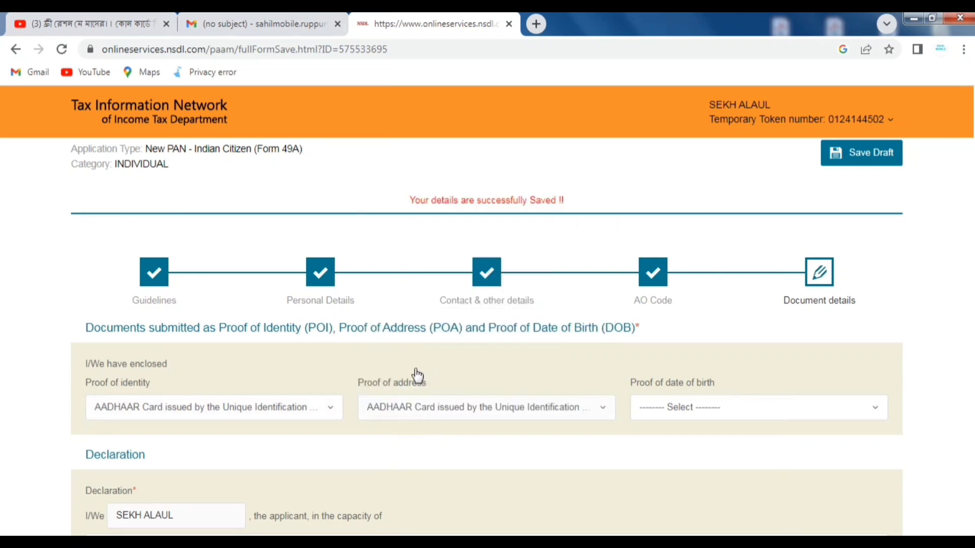
{"action": "left_click", "coordinate": [720, 415]}
{"action": "type", "text": "AA"}
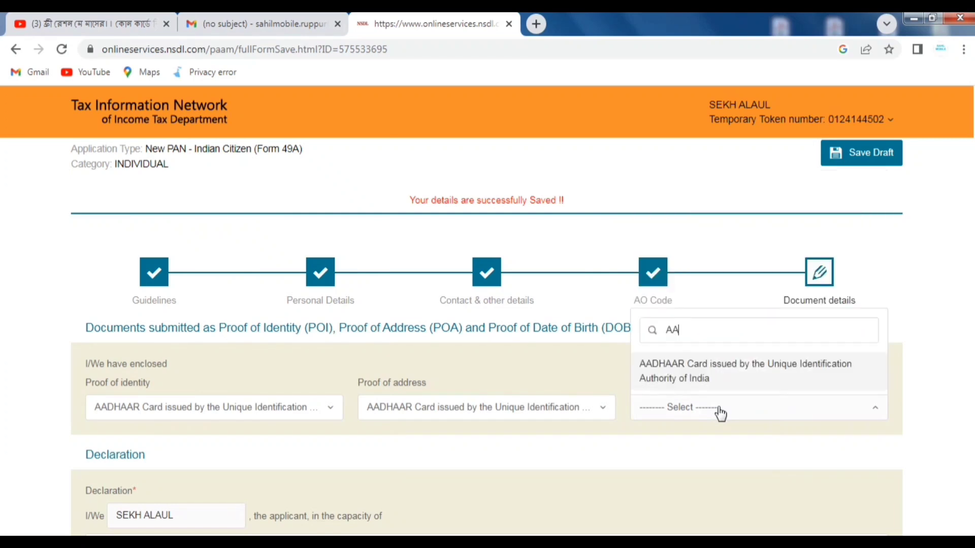
{"action": "left_click", "coordinate": [696, 379]}
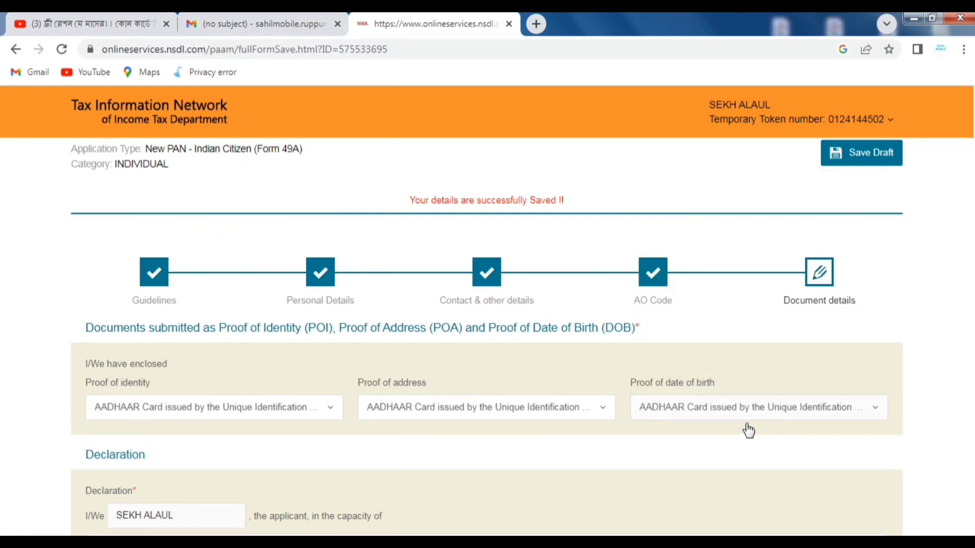
{"action": "scroll", "coordinate": [741, 435], "scroll_direction": "down", "scroll_amount": 3}
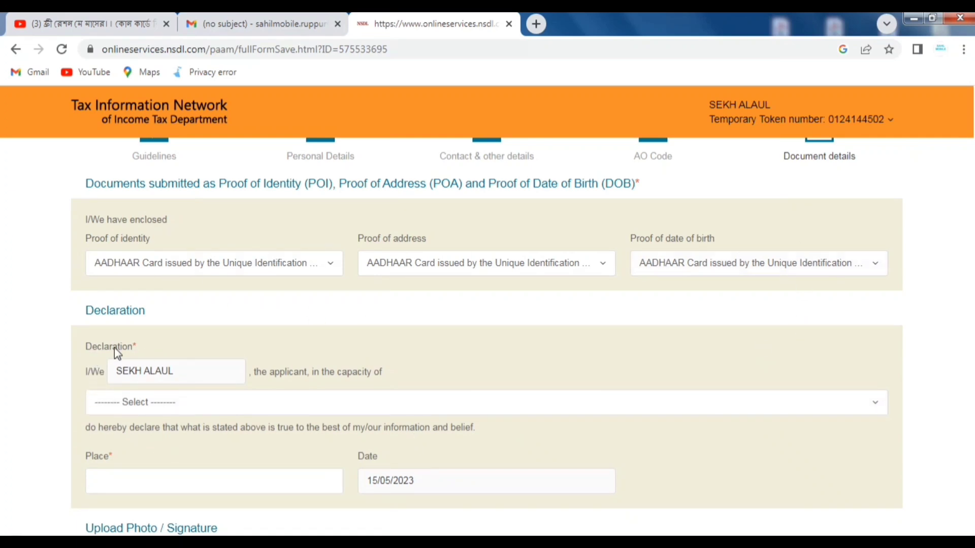
- Set the declarant capacity to Himself/Herself and enter RUPPUR as the place
{"action": "left_click_drag", "start_coordinate": [86, 345], "coordinate": [158, 363]}
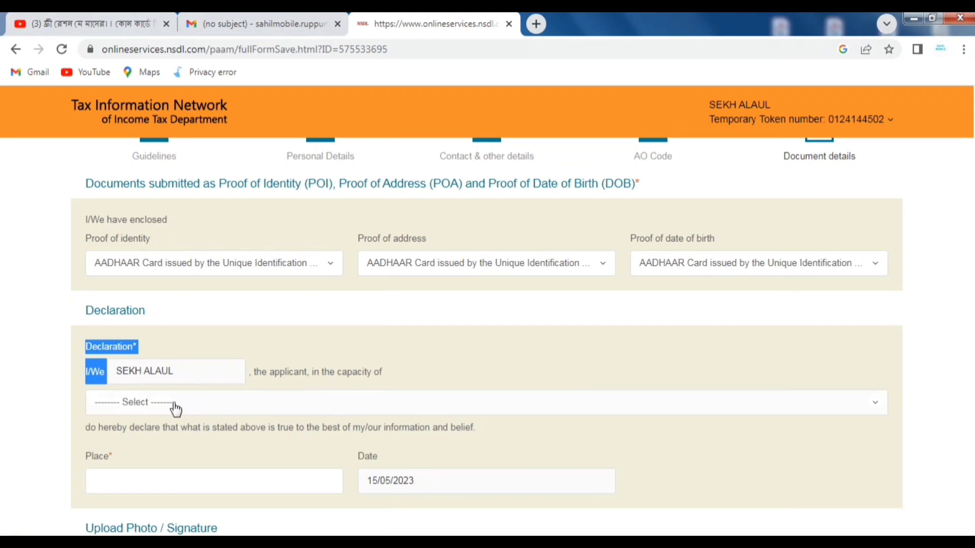
{"action": "left_click", "coordinate": [174, 407]}
{"action": "left_click", "coordinate": [139, 458]}
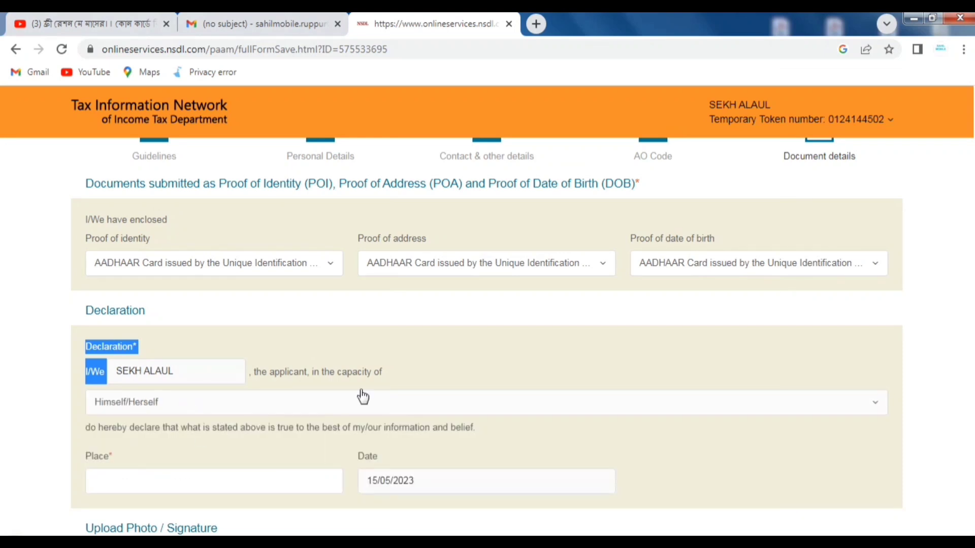
{"action": "scroll", "coordinate": [392, 392], "scroll_direction": "down", "scroll_amount": 2}
{"action": "left_click", "coordinate": [167, 411]}
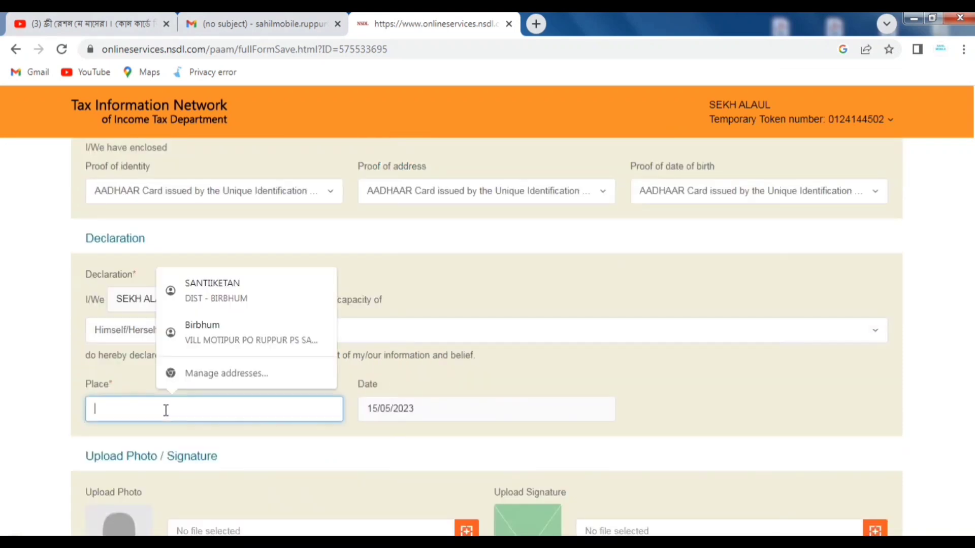
{"action": "type", "text": "RUPPUR"}
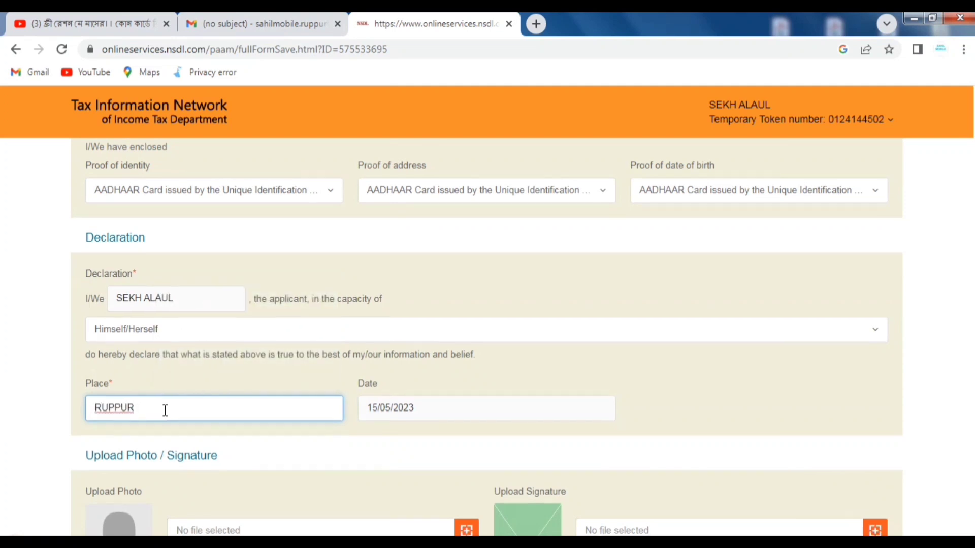
{"action": "scroll", "coordinate": [165, 411], "scroll_direction": "down", "scroll_amount": 3}
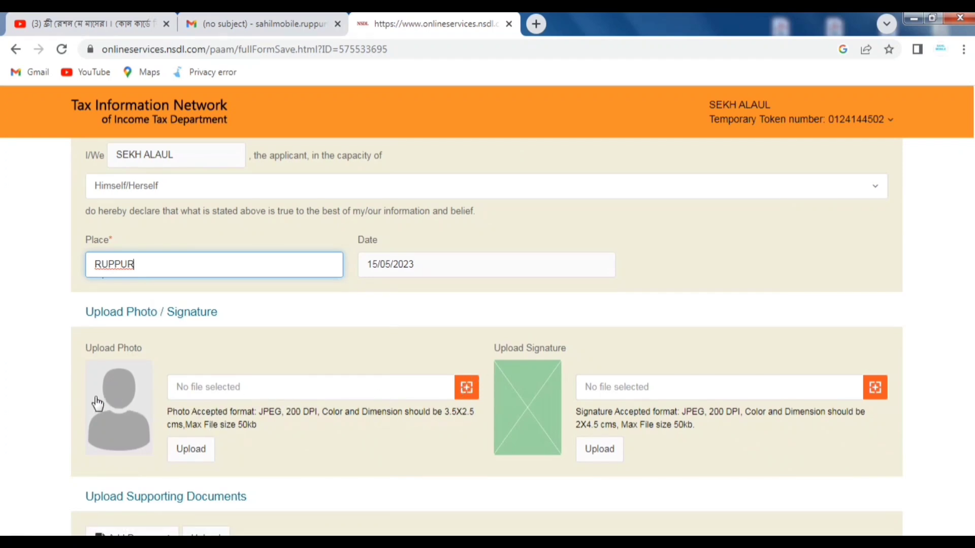
- Attach the applicant's photo image file and upload it
{"action": "left_click", "coordinate": [466, 391]}
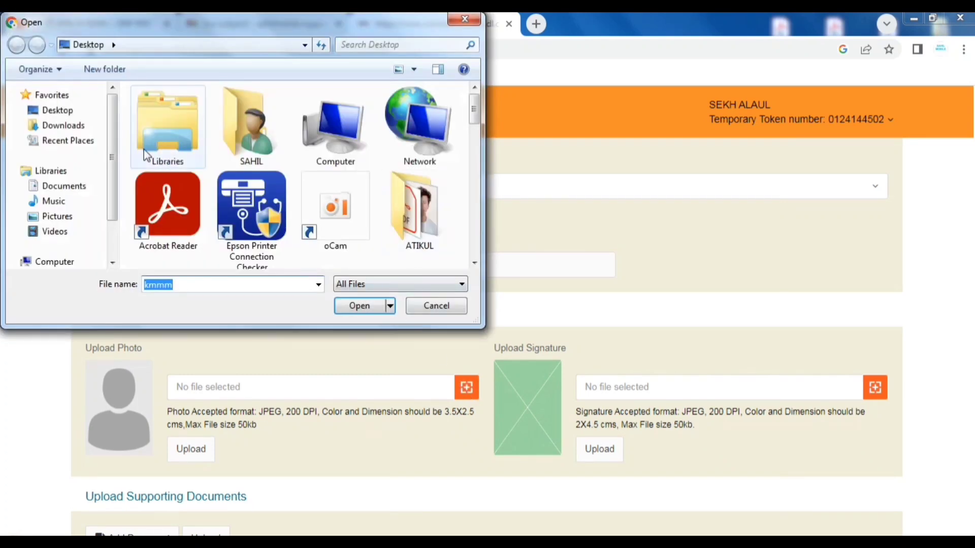
{"action": "left_click_drag", "start_coordinate": [475, 109], "coordinate": [479, 185]}
{"action": "left_click", "coordinate": [358, 306]}
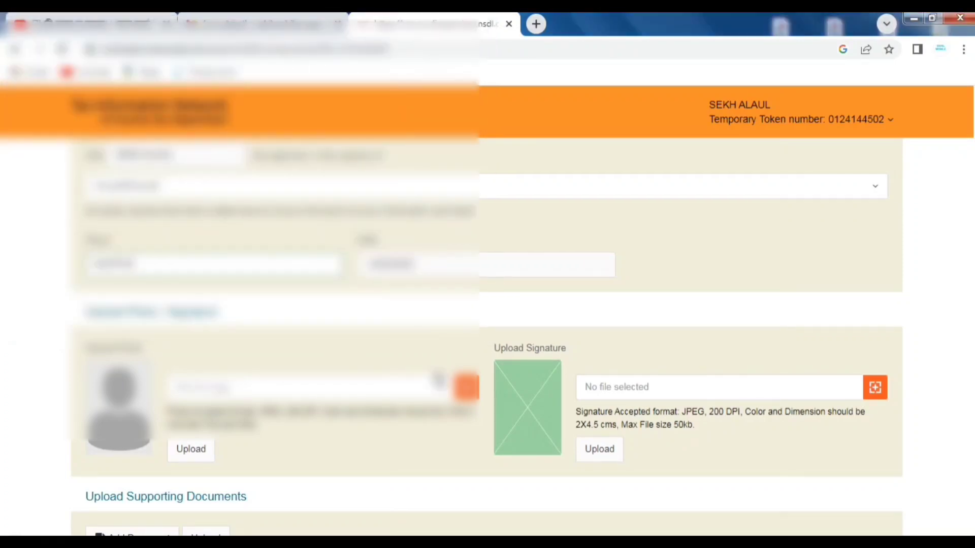
{"action": "left_click", "coordinate": [193, 449]}
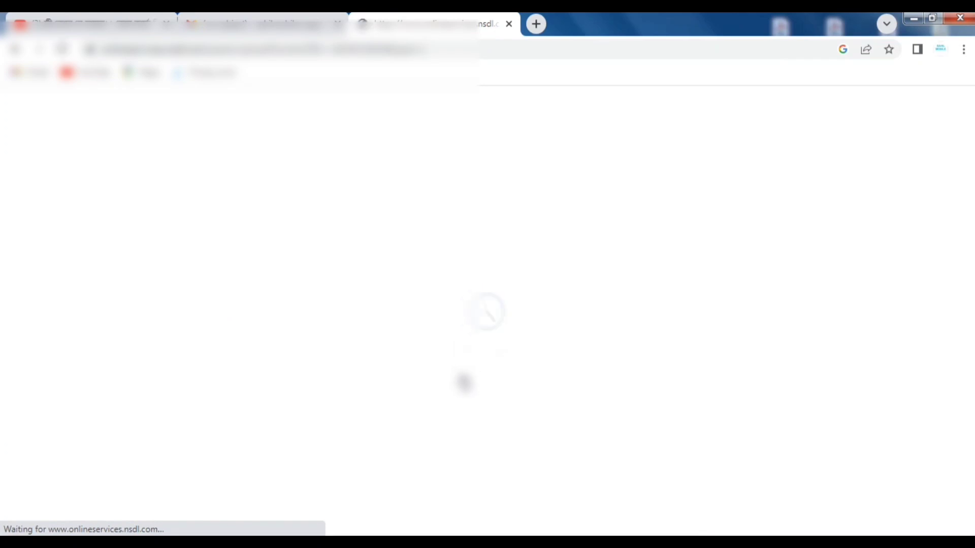
{"action": "scroll", "coordinate": [463, 383], "scroll_direction": "down", "scroll_amount": 10}
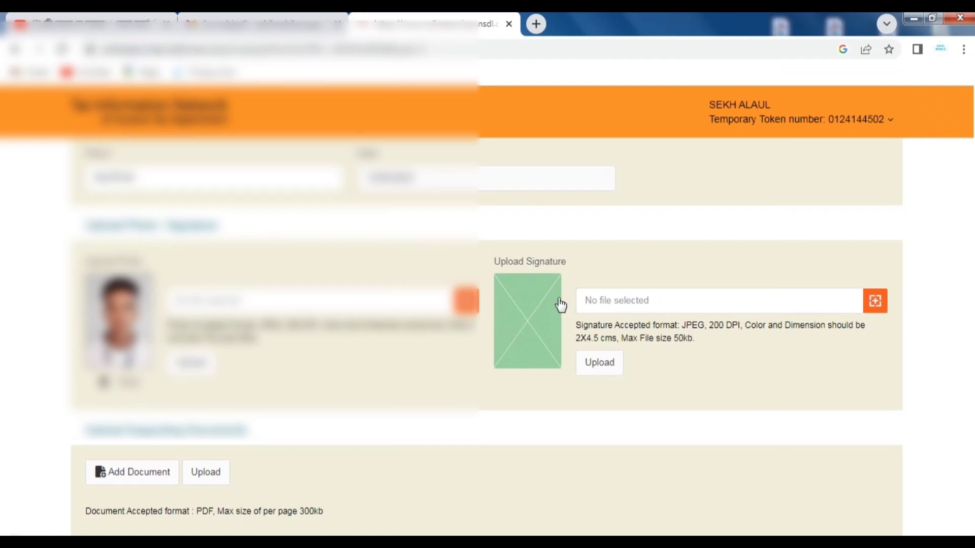
- Attach the applicant's signature image file and upload it
{"action": "left_click", "coordinate": [874, 302]}
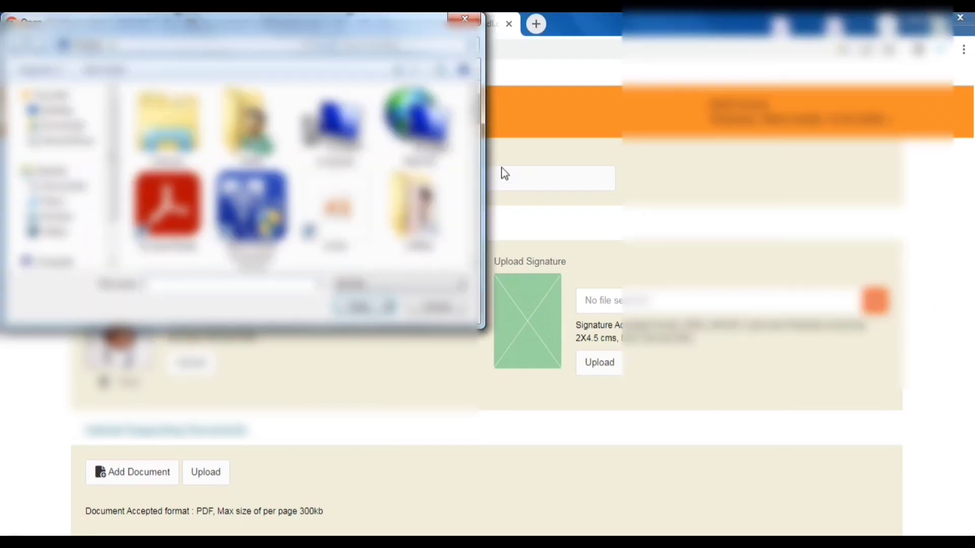
{"action": "left_click_drag", "start_coordinate": [477, 127], "coordinate": [477, 234]}
{"action": "double_click", "coordinate": [168, 183]}
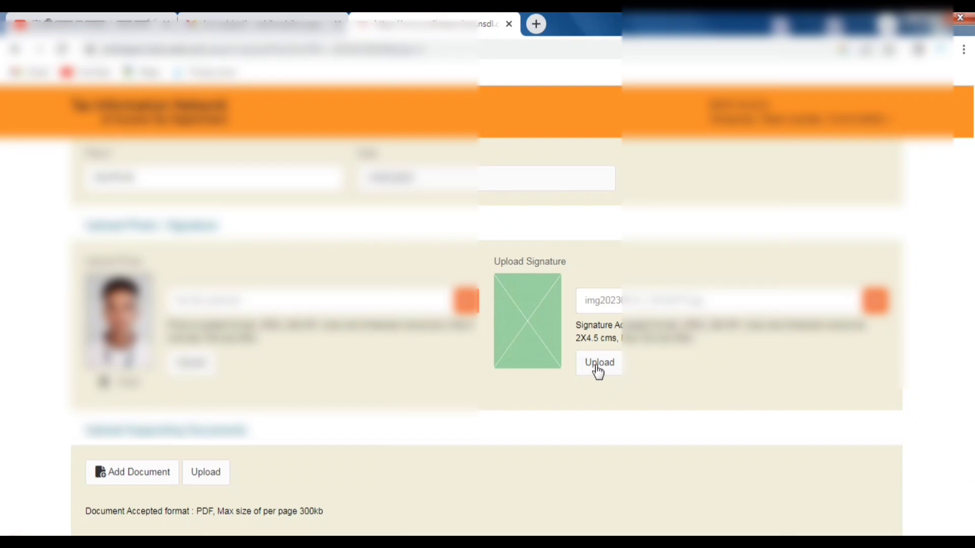
{"action": "left_click", "coordinate": [598, 375]}
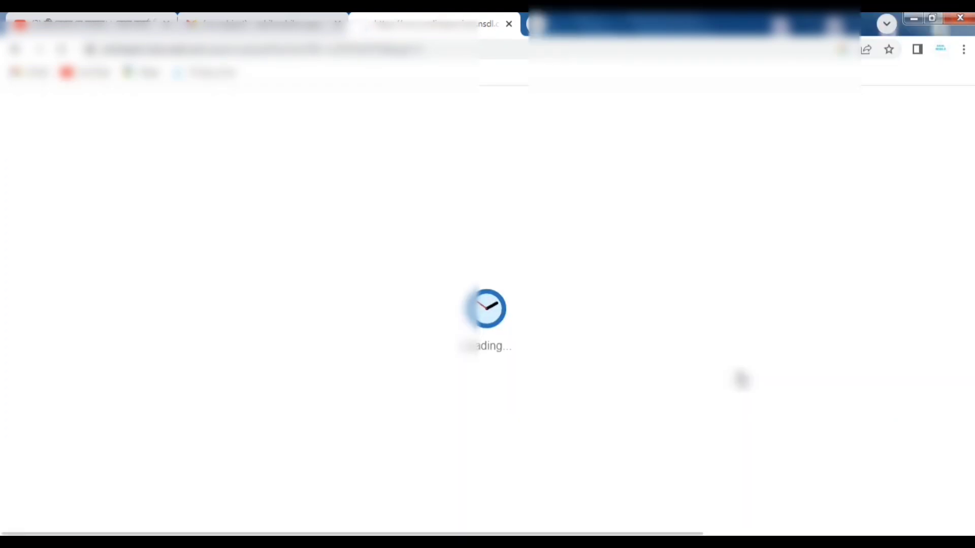
{"action": "scroll", "coordinate": [741, 380], "scroll_direction": "down", "scroll_amount": 8}
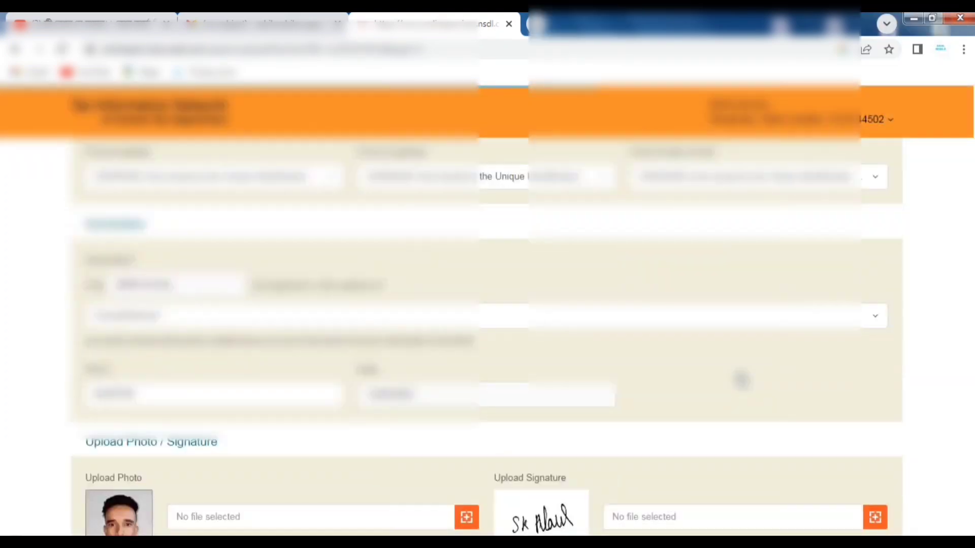
{"action": "scroll", "coordinate": [657, 380], "scroll_direction": "down", "scroll_amount": 3}
{"action": "scroll", "coordinate": [657, 380], "scroll_direction": "down", "scroll_amount": 1}
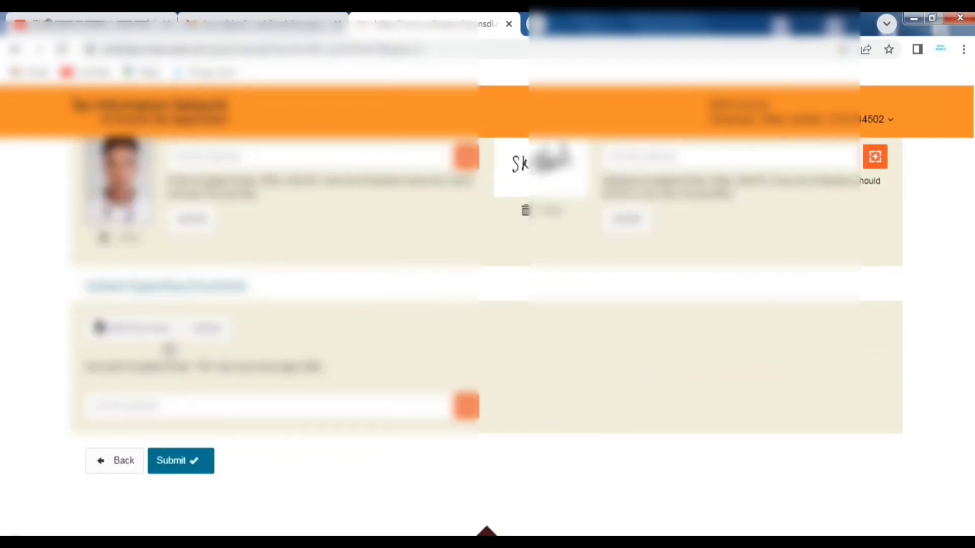
- Select the PDF file under Upload Supporting Documents, within the stated size limit, and upload it
{"action": "left_click", "coordinate": [467, 408]}
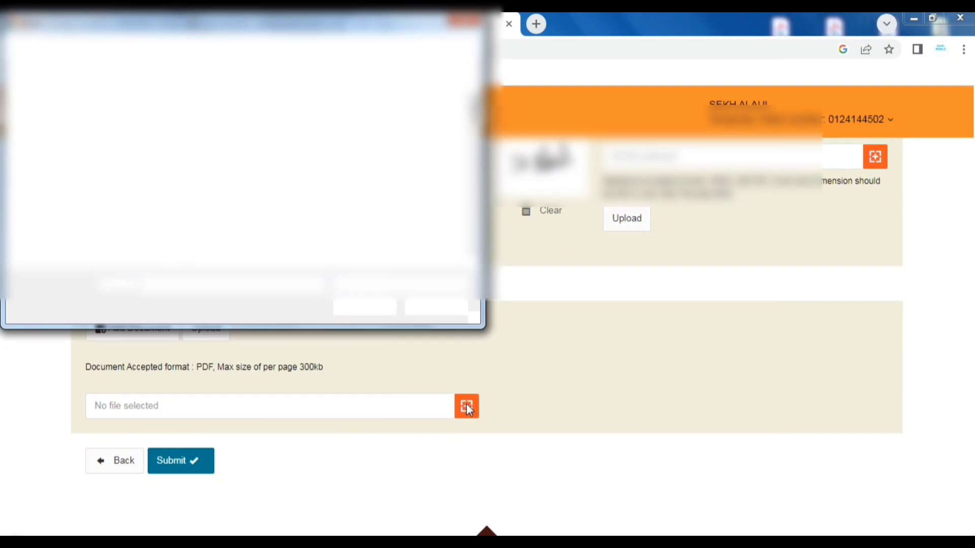
{"action": "scroll", "coordinate": [299, 178], "scroll_direction": "down", "scroll_amount": 10}
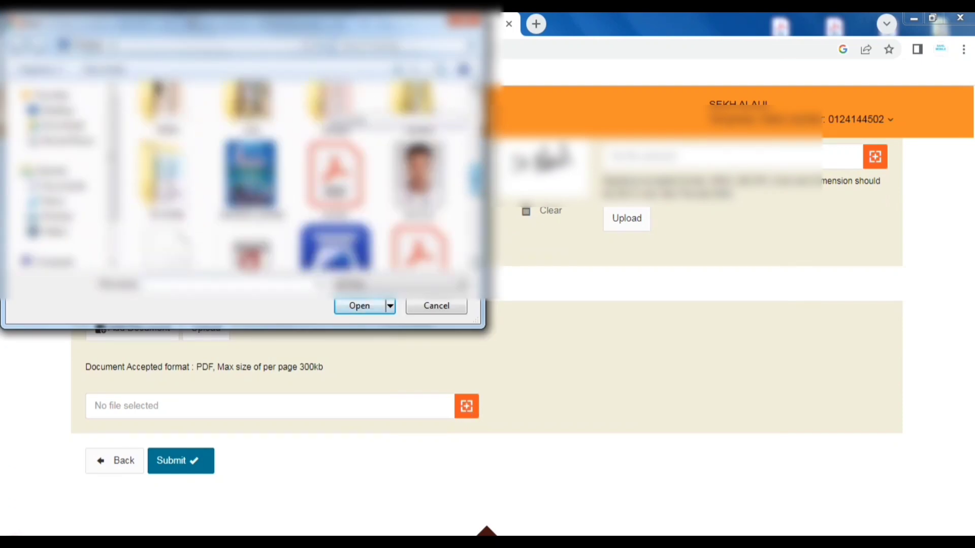
{"action": "scroll", "coordinate": [299, 178], "scroll_direction": "down", "scroll_amount": 8}
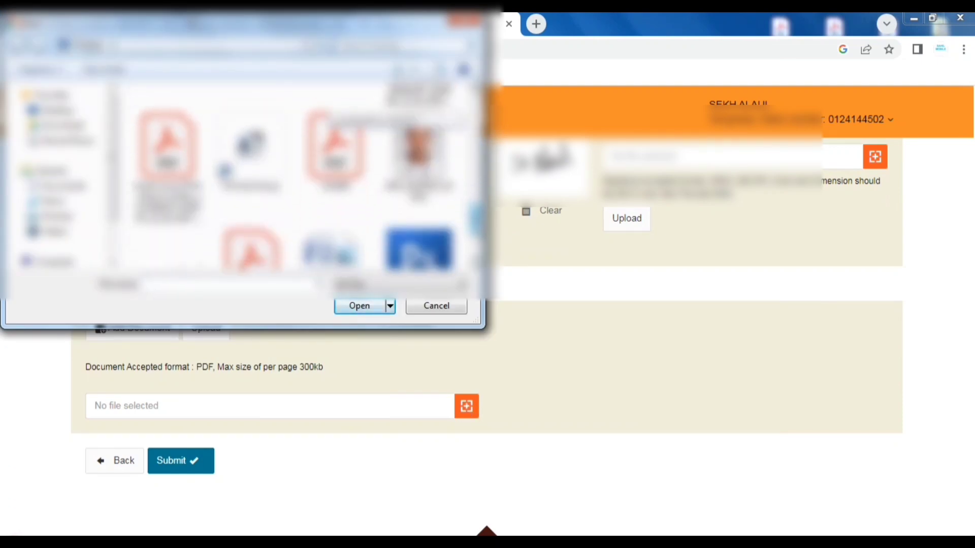
{"action": "scroll", "coordinate": [296, 174], "scroll_direction": "up", "scroll_amount": 8}
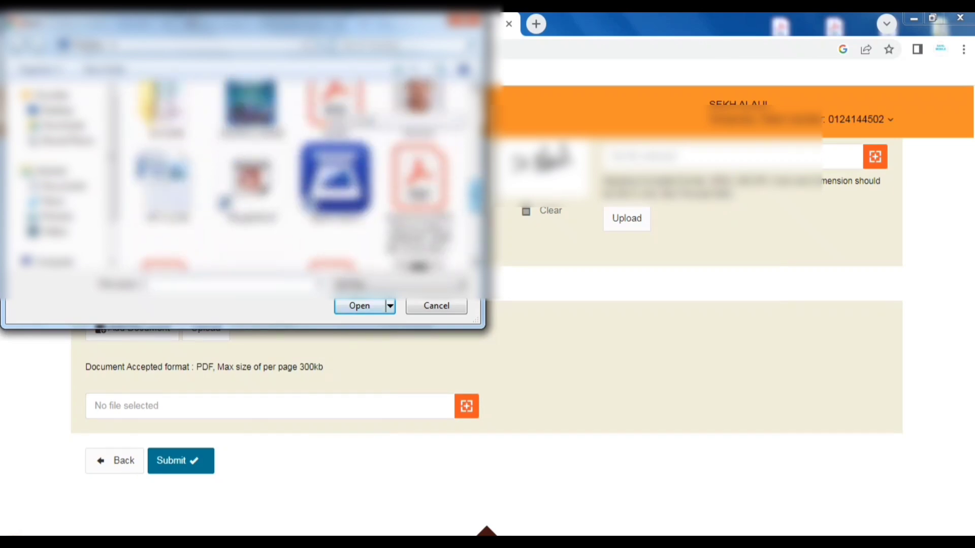
{"action": "double_click", "coordinate": [350, 203]}
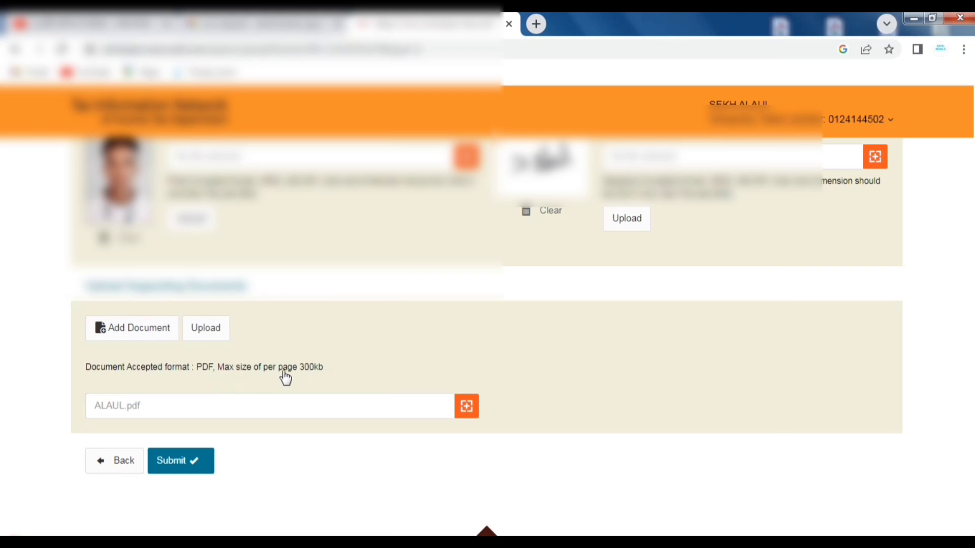
{"action": "left_click_drag", "start_coordinate": [97, 368], "coordinate": [328, 378]}
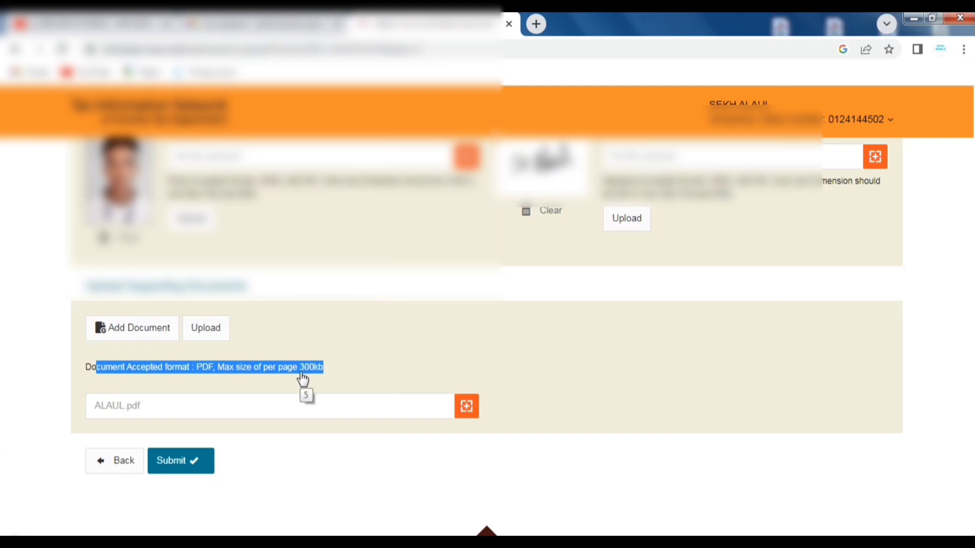
{"action": "left_click", "coordinate": [209, 324]}
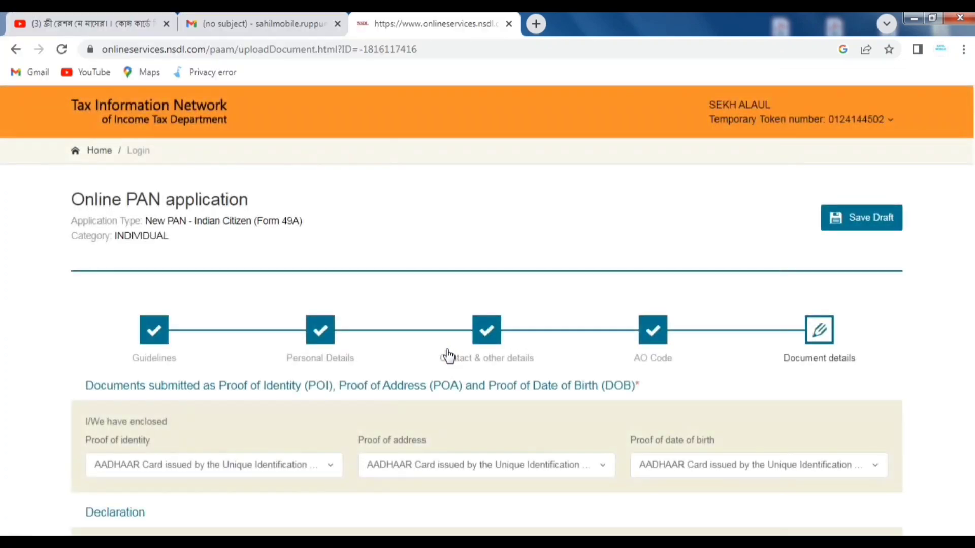
- Submit the completed PAN application from the bottom of the Document details page
{"action": "scroll", "coordinate": [447, 355], "scroll_direction": "down", "scroll_amount": 15}
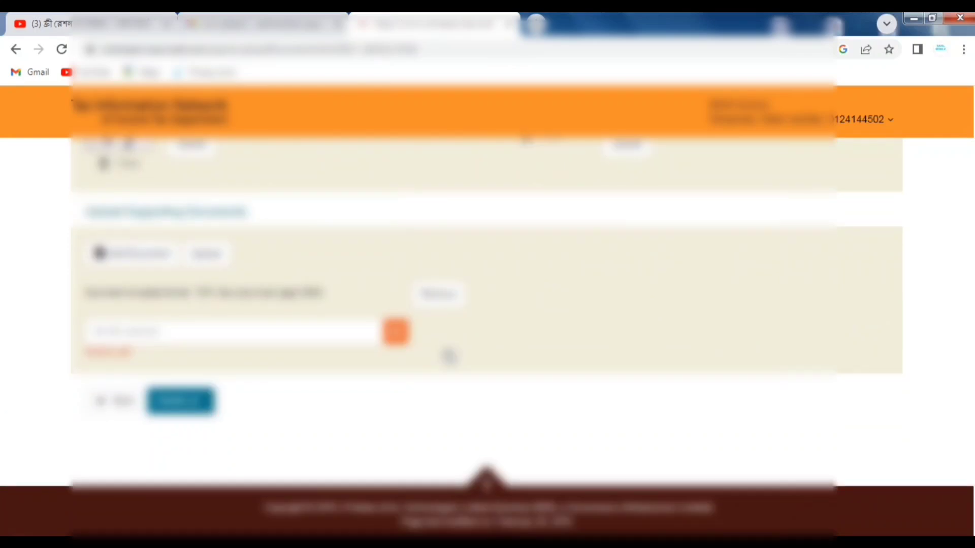
{"action": "left_click", "coordinate": [174, 401]}
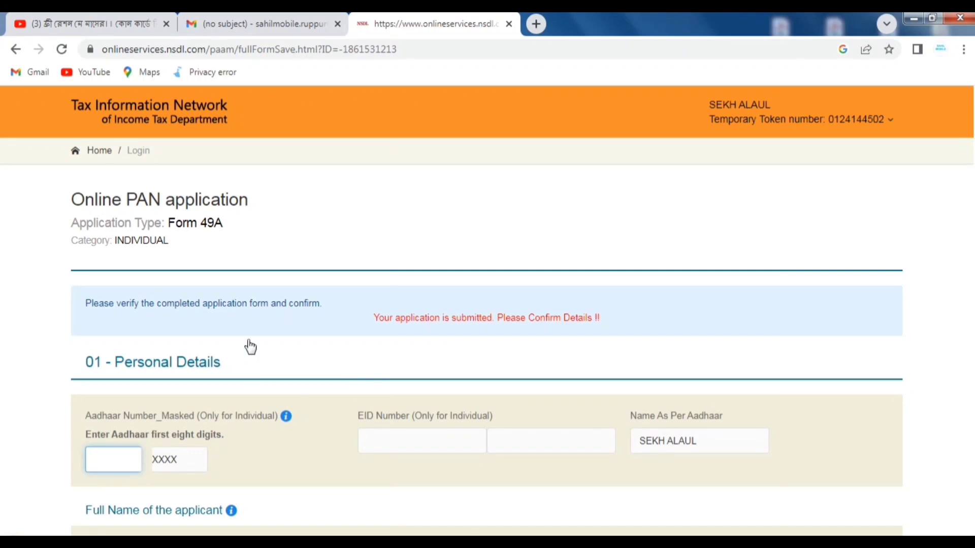
- Enter the first eight digits of the applicant's Aadhaar number as instructed
{"action": "scroll", "coordinate": [377, 324], "scroll_direction": "down", "scroll_amount": 3}
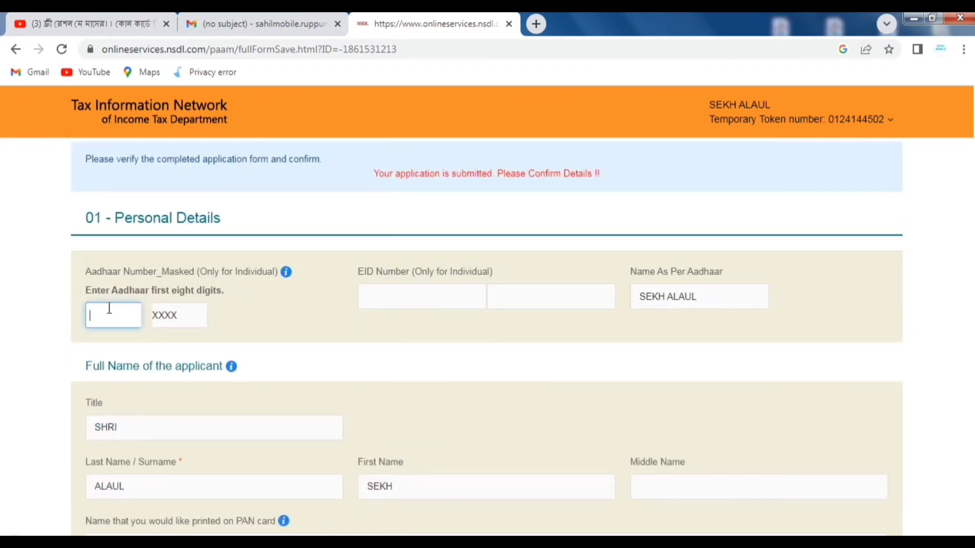
{"action": "left_click_drag", "start_coordinate": [85, 291], "coordinate": [218, 298]}
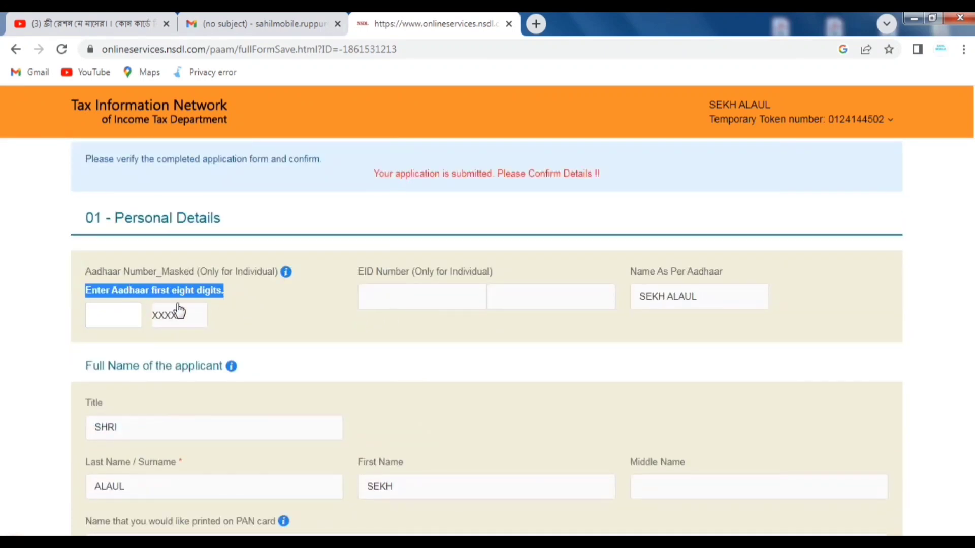
{"action": "left_click", "coordinate": [111, 318]}
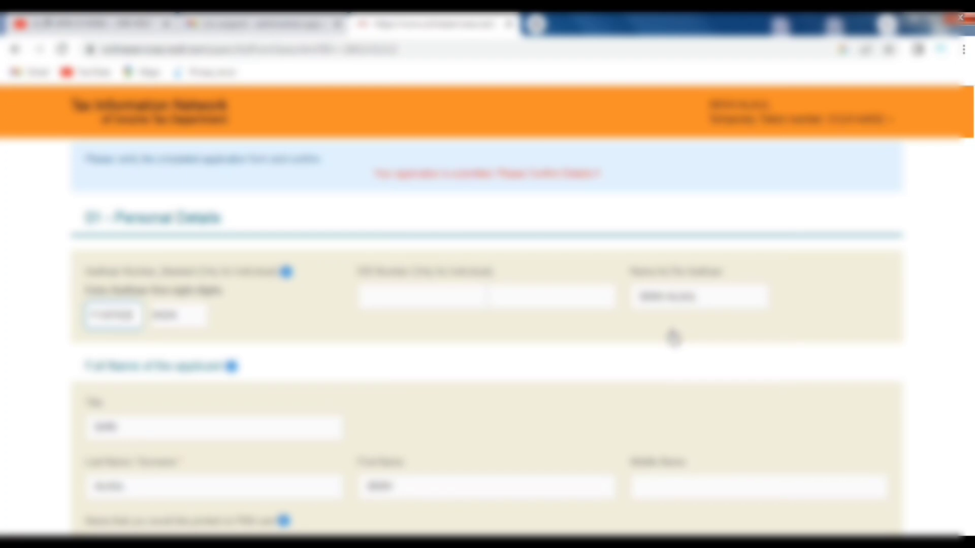
- Review the rest of the Form 49A preview and proceed to payment
{"action": "scroll", "coordinate": [673, 337], "scroll_direction": "down", "scroll_amount": 2}
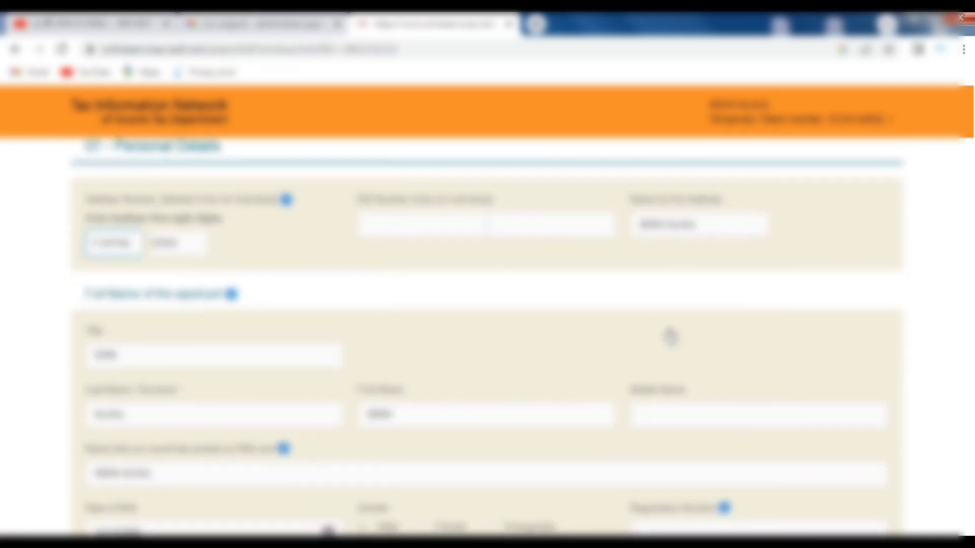
{"action": "scroll", "coordinate": [670, 336], "scroll_direction": "down", "scroll_amount": 6}
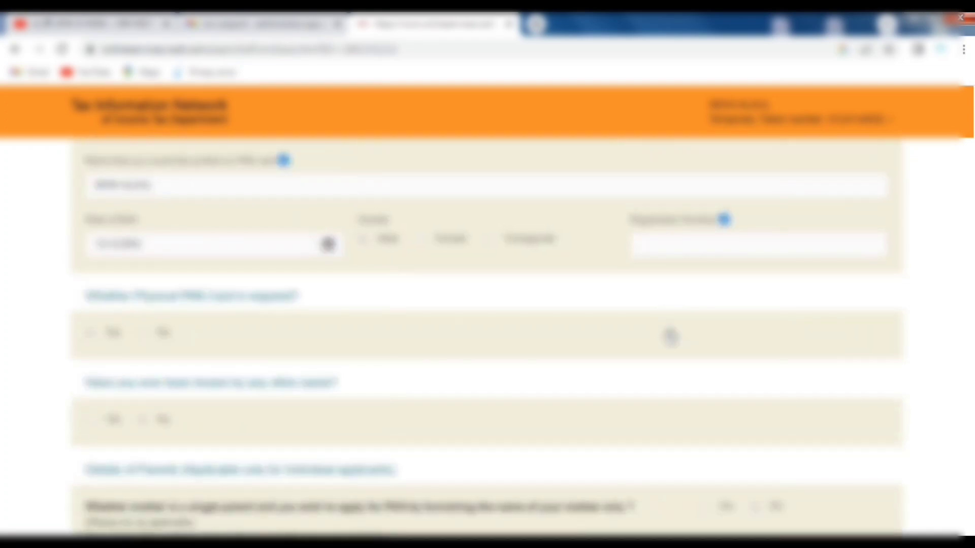
{"action": "scroll", "coordinate": [670, 336], "scroll_direction": "down", "scroll_amount": 7}
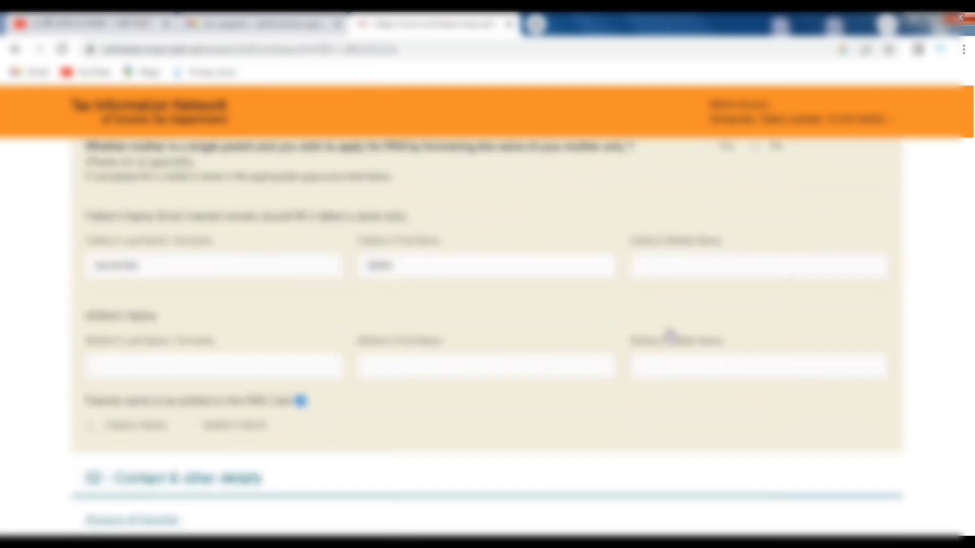
{"action": "scroll", "coordinate": [670, 336], "scroll_direction": "down", "scroll_amount": 11}
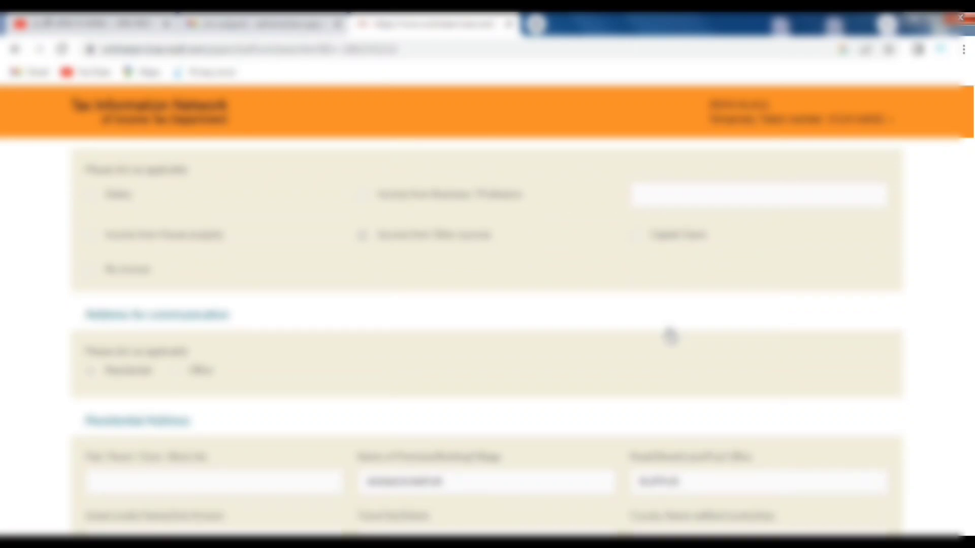
{"action": "scroll", "coordinate": [670, 335], "scroll_direction": "down", "scroll_amount": 14}
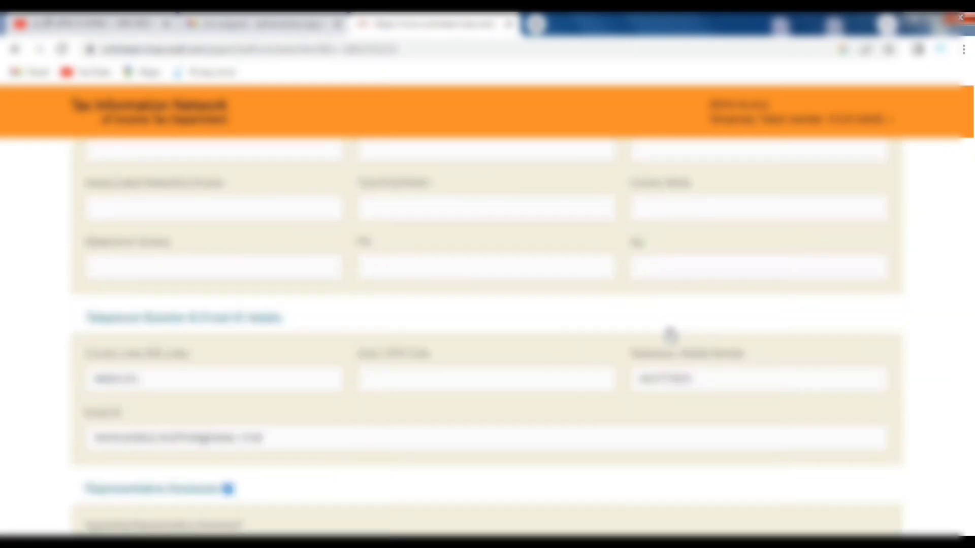
{"action": "scroll", "coordinate": [670, 335], "scroll_direction": "down", "scroll_amount": 8}
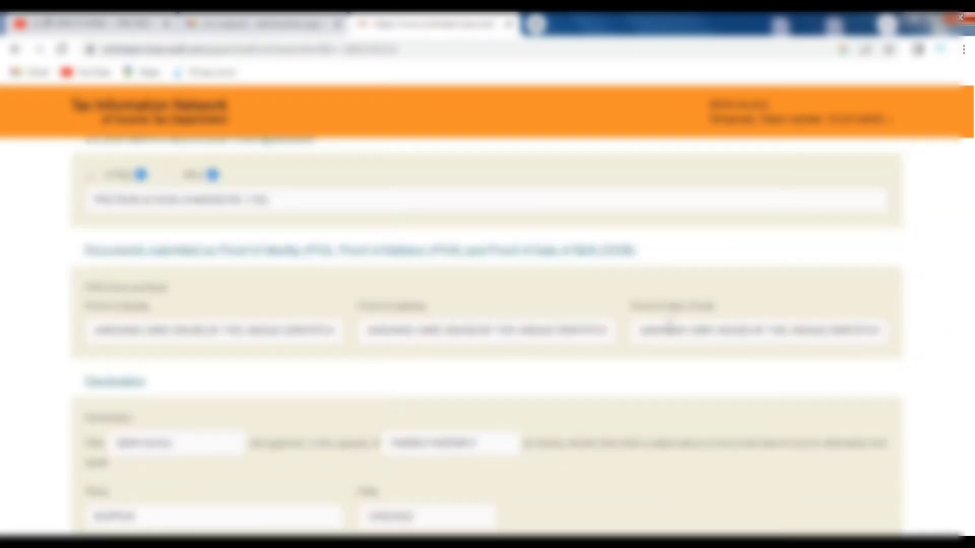
{"action": "scroll", "coordinate": [669, 328], "scroll_direction": "down", "scroll_amount": 6}
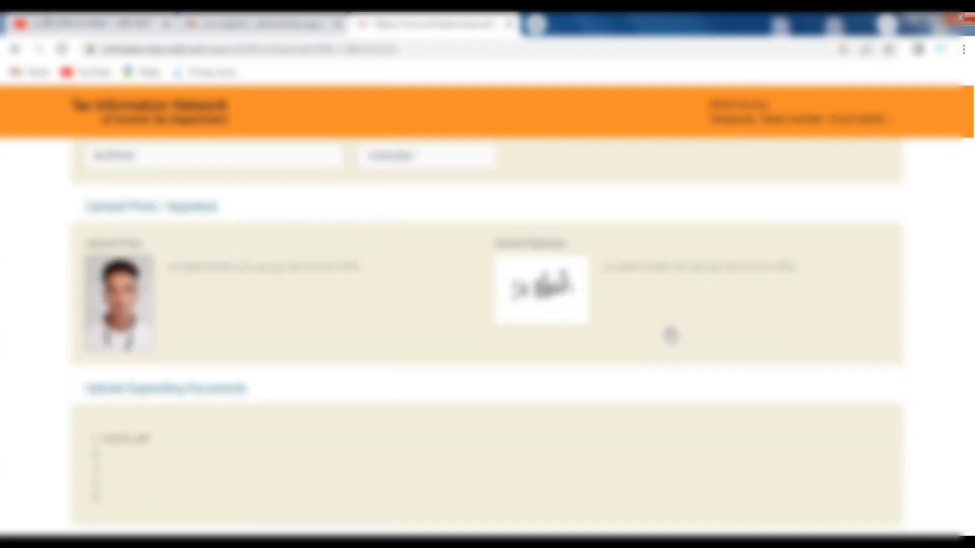
{"action": "scroll", "coordinate": [670, 335], "scroll_direction": "down", "scroll_amount": 3}
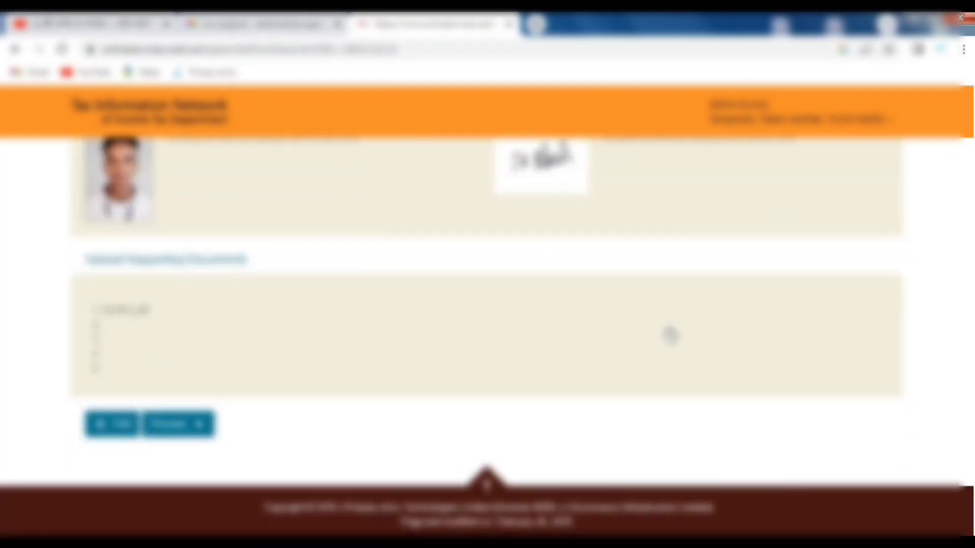
{"action": "left_click", "coordinate": [167, 425]}
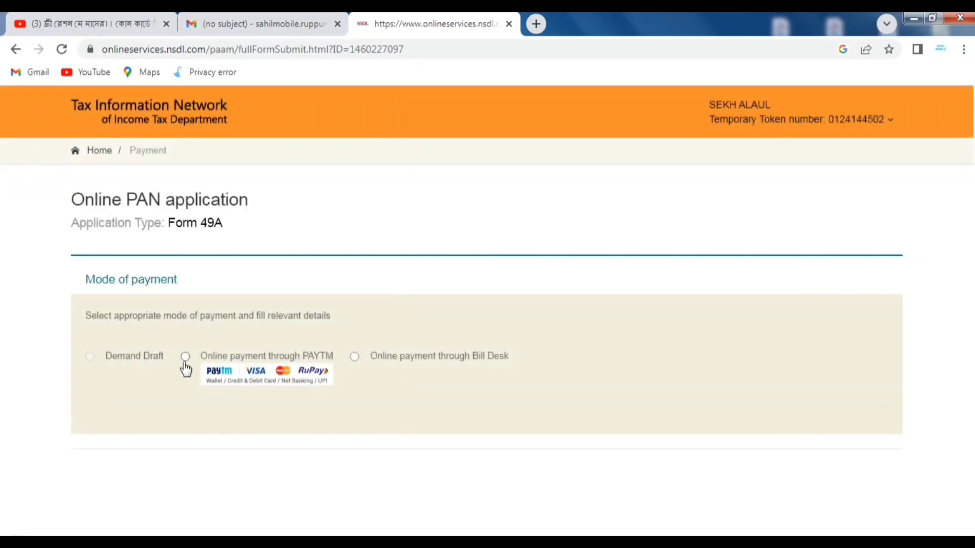
- Choose Online payment through PAYTM, accept the terms of service, and proceed to payment
{"action": "left_click", "coordinate": [185, 358]}
{"action": "scroll", "coordinate": [308, 367], "scroll_direction": "down", "scroll_amount": 10}
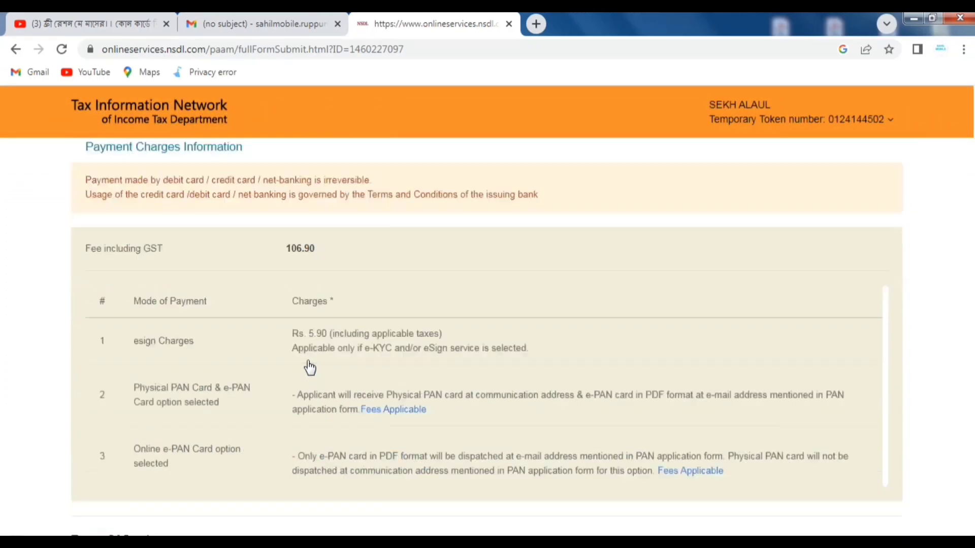
{"action": "scroll", "coordinate": [308, 367], "scroll_direction": "up", "scroll_amount": 10}
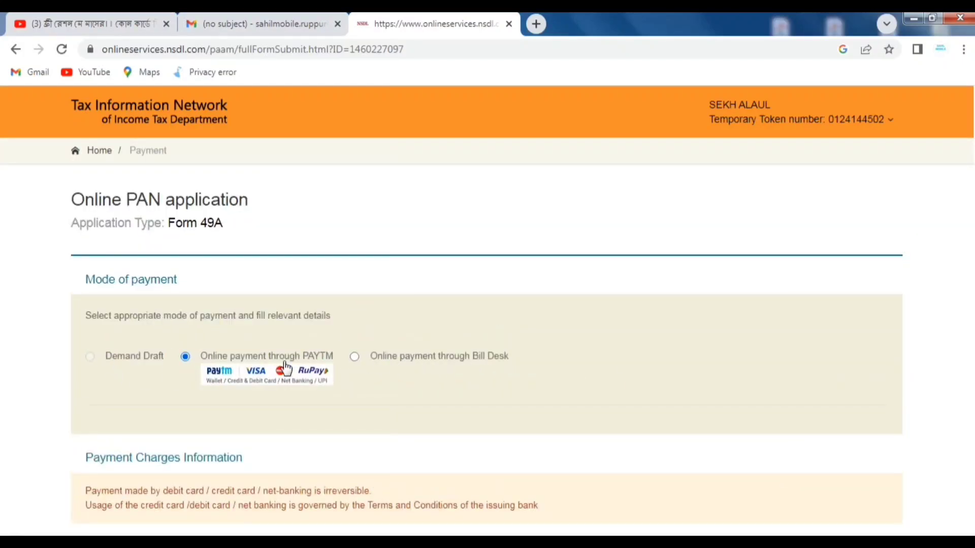
{"action": "scroll", "coordinate": [405, 403], "scroll_direction": "down", "scroll_amount": 3}
{"action": "scroll", "coordinate": [408, 403], "scroll_direction": "down", "scroll_amount": 7}
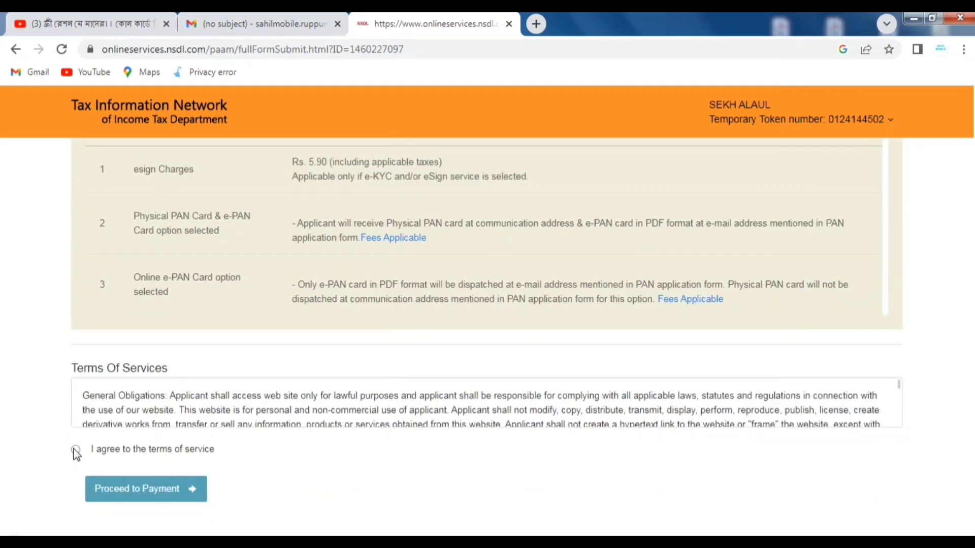
{"action": "left_click", "coordinate": [75, 450]}
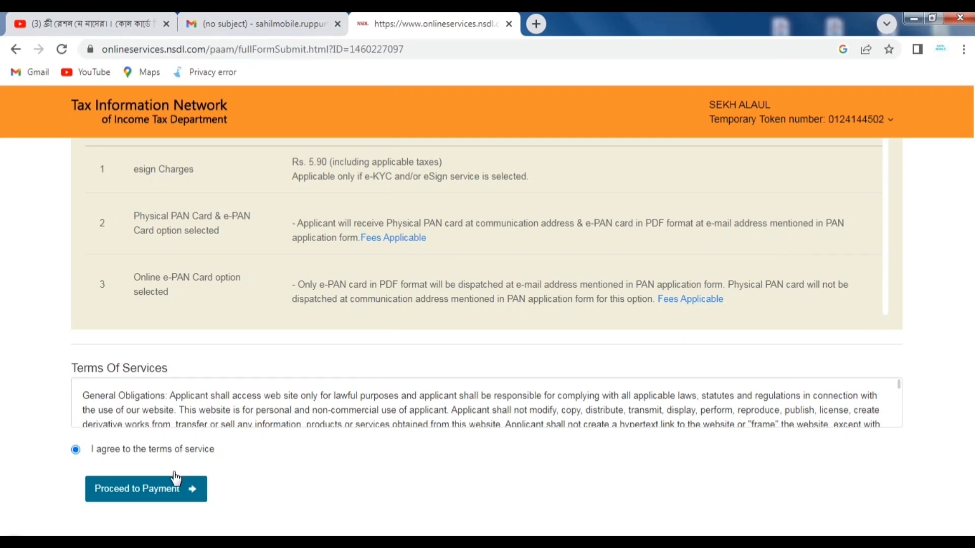
{"action": "left_click", "coordinate": [126, 487]}
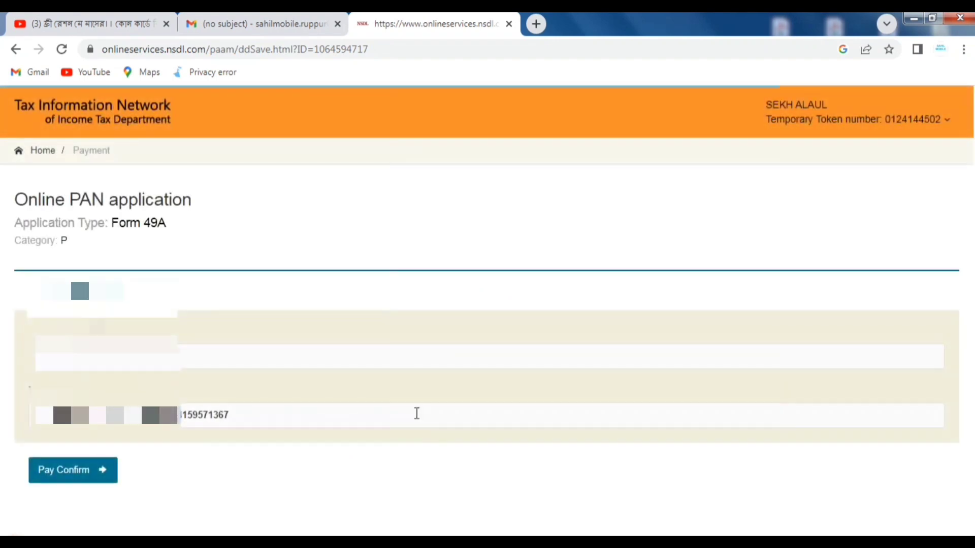
- Confirm payment of the 106.90 fee on the Confirm Payment page
{"action": "scroll", "coordinate": [401, 403], "scroll_direction": "down", "scroll_amount": 2}
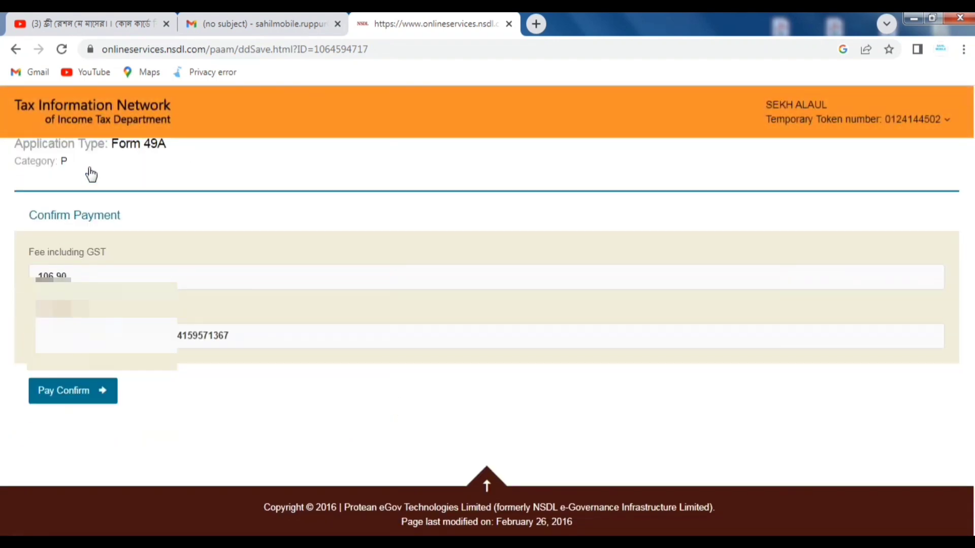
{"action": "left_click", "coordinate": [70, 400]}
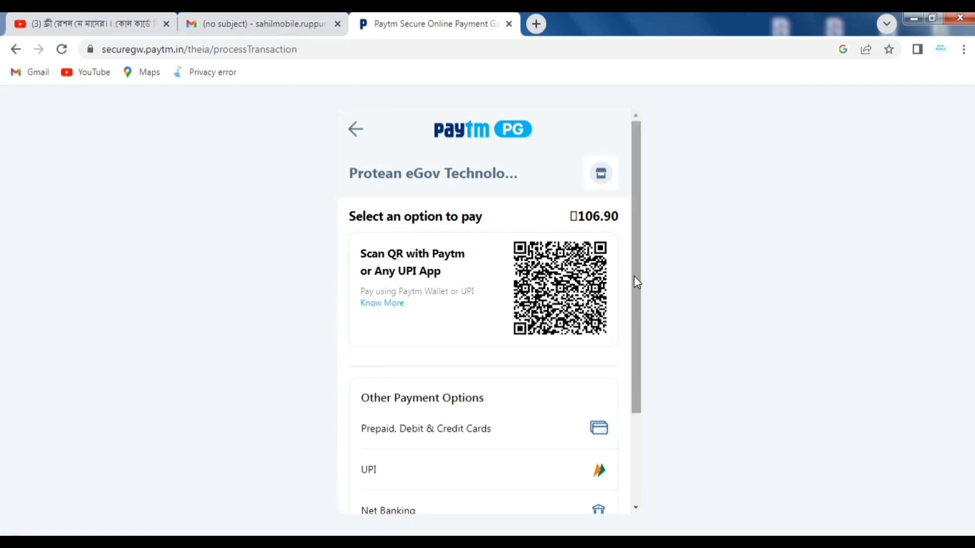
- Choose UPI in the Paytm gateway and begin entering the payer's UPI ID
{"action": "left_click_drag", "start_coordinate": [635, 276], "coordinate": [647, 343]}
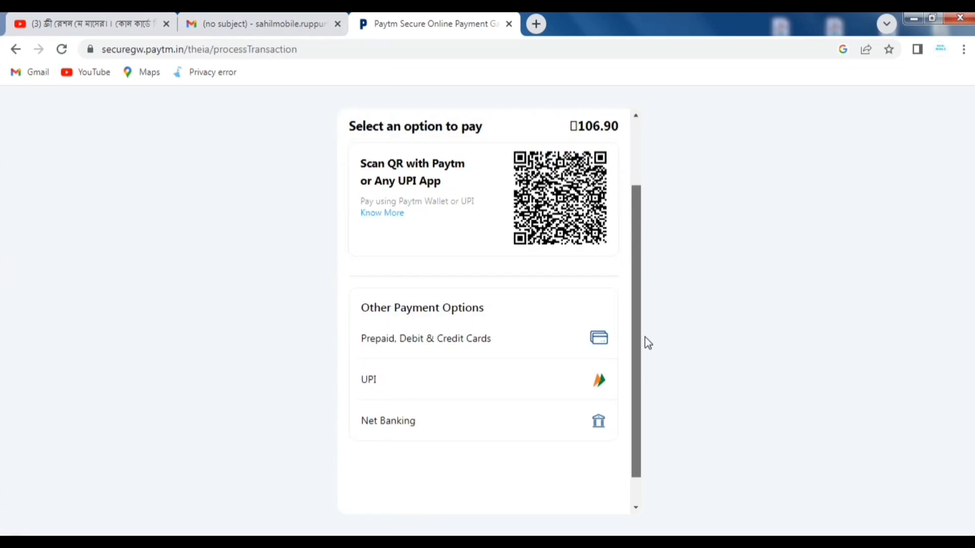
{"action": "left_click", "coordinate": [384, 388]}
{"action": "left_click", "coordinate": [389, 354]}
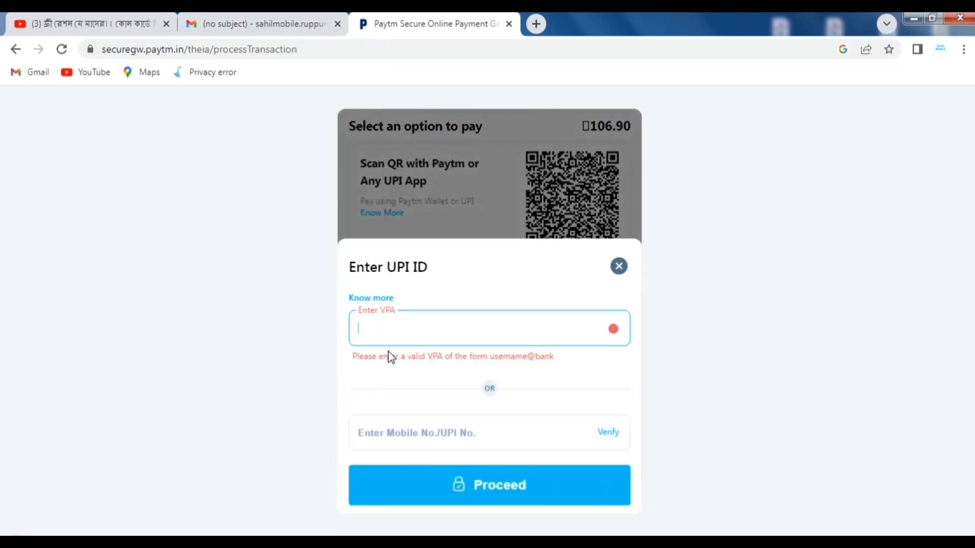
{"action": "type", "text": "s"}
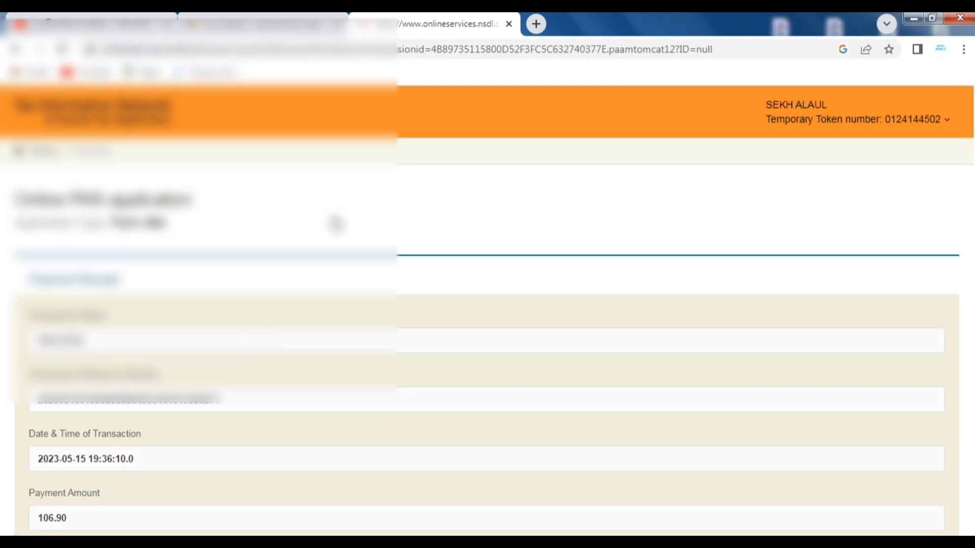
- Review the Payment Receipt showing the 106.90 fee paid on 2023-05-15, then continue
{"action": "scroll", "coordinate": [260, 303], "scroll_direction": "down", "scroll_amount": 1}
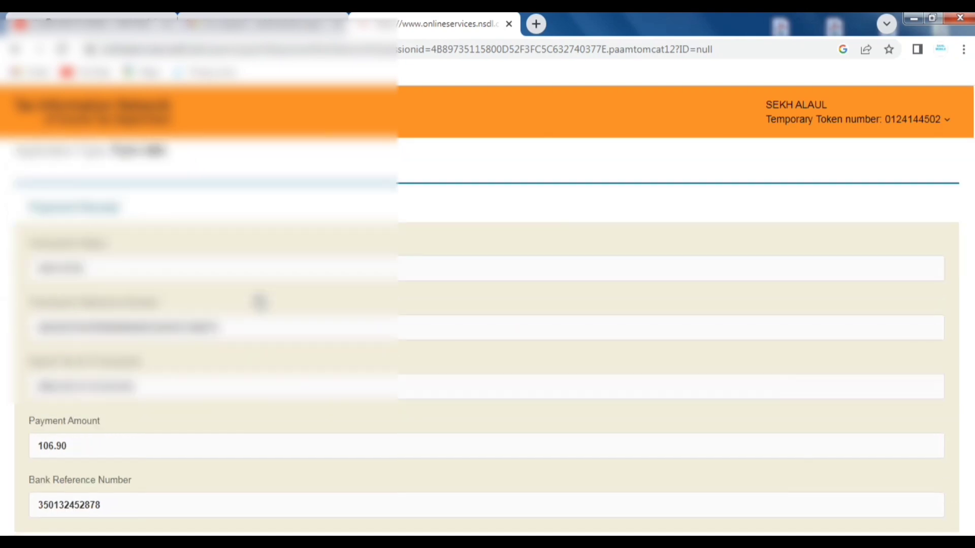
{"action": "scroll", "coordinate": [259, 302], "scroll_direction": "down", "scroll_amount": 1}
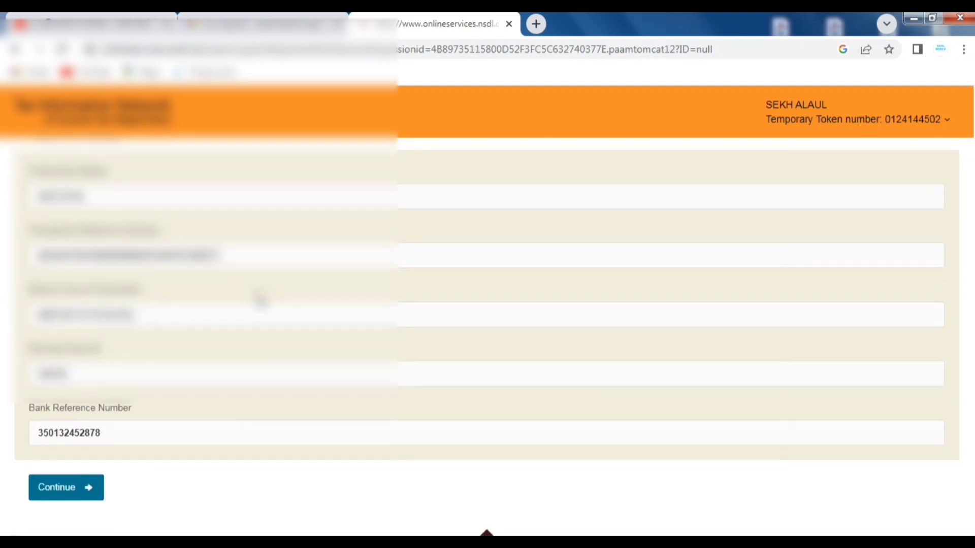
{"action": "scroll", "coordinate": [260, 301], "scroll_direction": "up", "scroll_amount": 2}
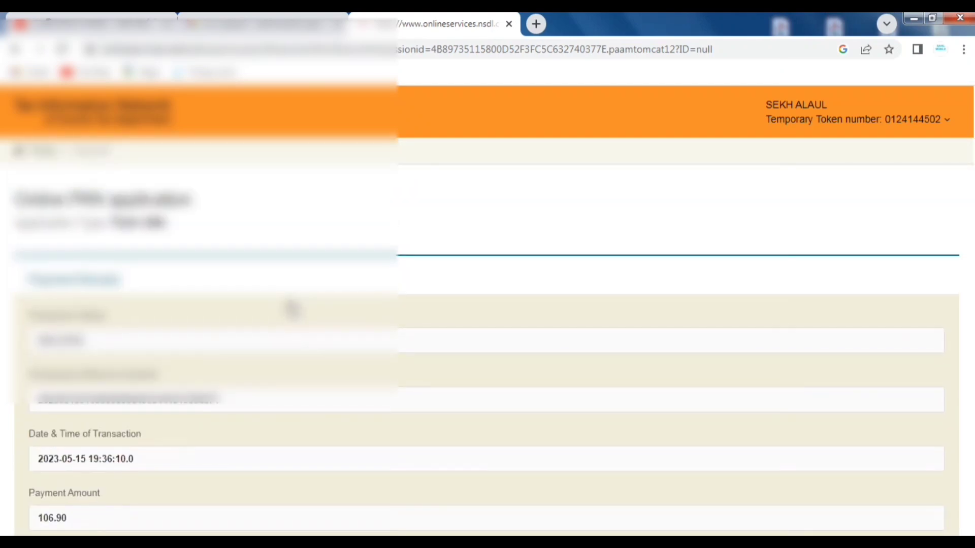
{"action": "scroll", "coordinate": [292, 309], "scroll_direction": "down", "scroll_amount": 3}
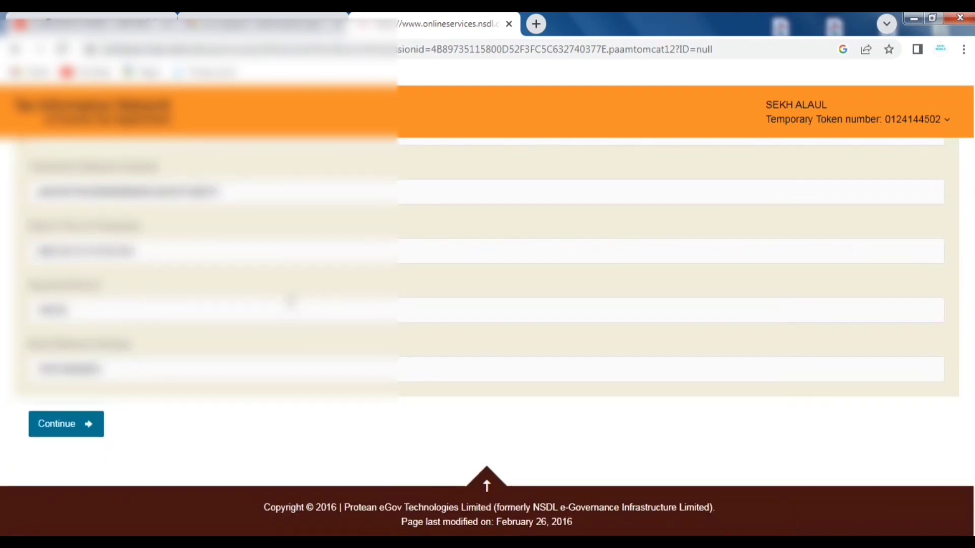
{"action": "left_click", "coordinate": [57, 425]}
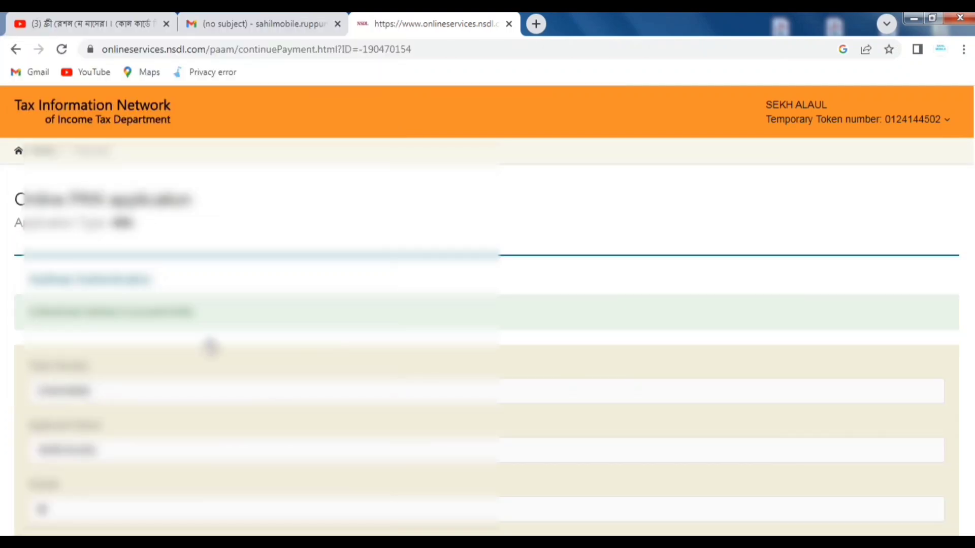
{"action": "scroll", "coordinate": [211, 348], "scroll_direction": "down", "scroll_amount": 1}
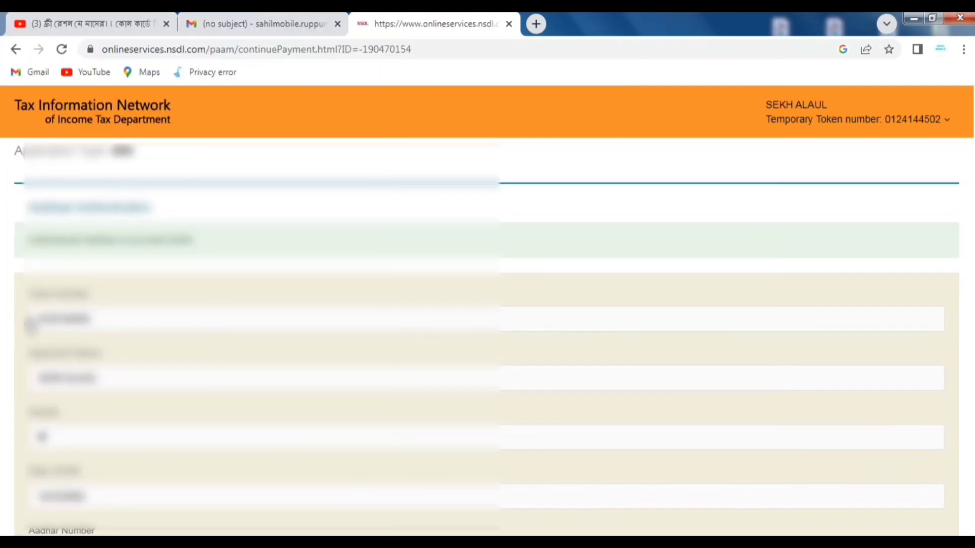
{"action": "double_click", "coordinate": [51, 319]}
{"action": "double_click", "coordinate": [41, 378]}
{"action": "scroll", "coordinate": [148, 419], "scroll_direction": "down", "scroll_amount": 1}
{"action": "scroll", "coordinate": [149, 419], "scroll_direction": "down", "scroll_amount": 1}
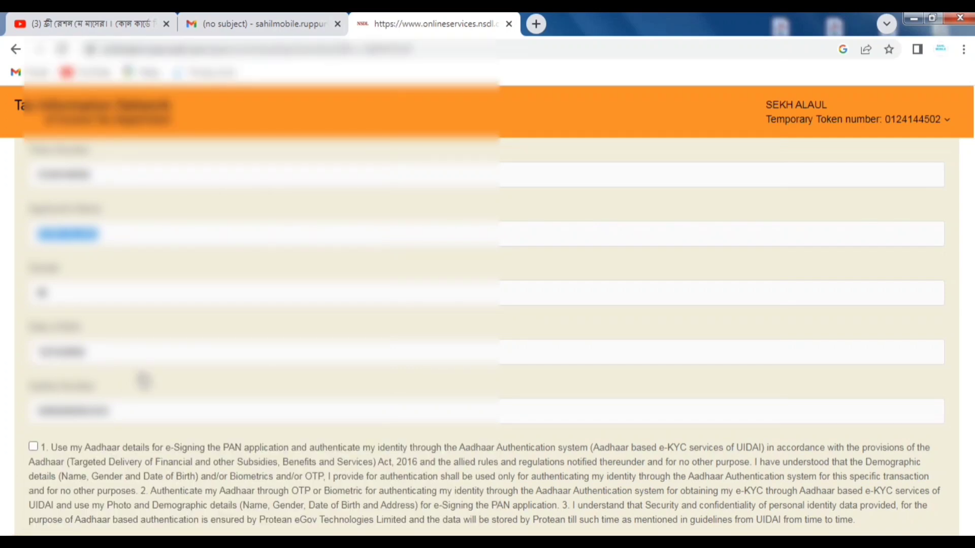
{"action": "scroll", "coordinate": [259, 380], "scroll_direction": "down", "scroll_amount": 1}
{"action": "scroll", "coordinate": [259, 380], "scroll_direction": "down", "scroll_amount": 1}
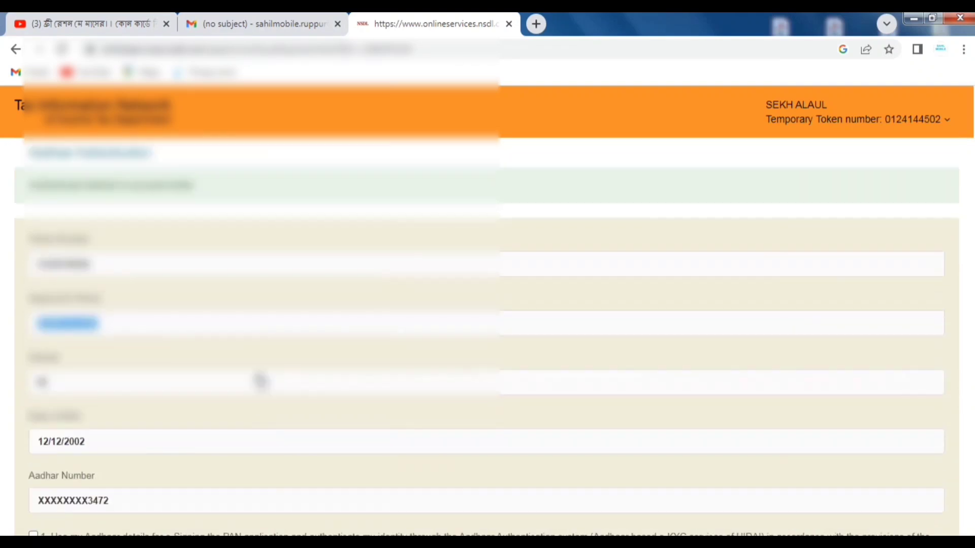
{"action": "scroll", "coordinate": [261, 380], "scroll_direction": "up", "scroll_amount": 2}
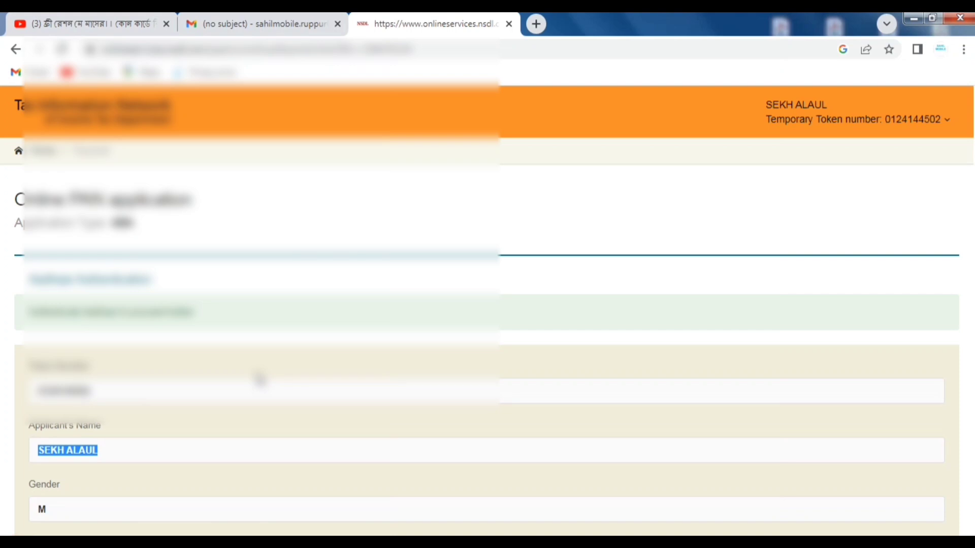
{"action": "scroll", "coordinate": [259, 380], "scroll_direction": "down", "scroll_amount": 4}
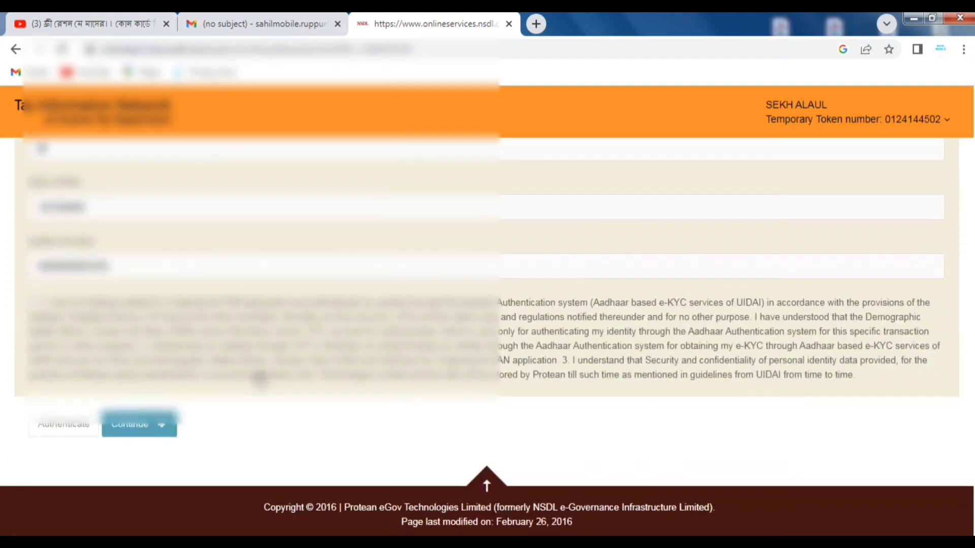